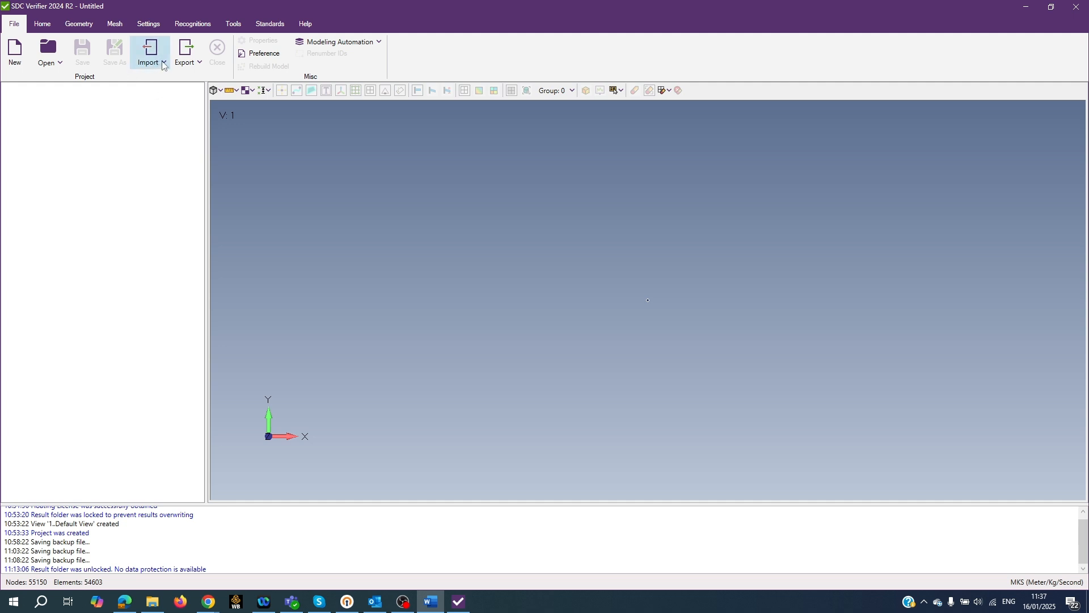
{"action": "left_click", "coordinate": [163, 64]}
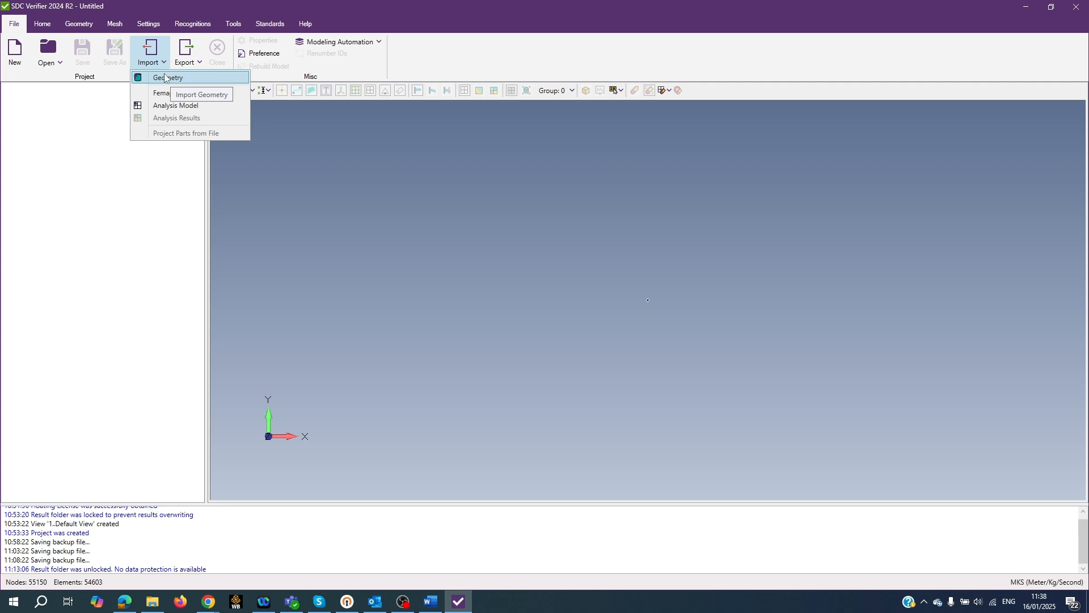
{"action": "left_click", "coordinate": [190, 107]}
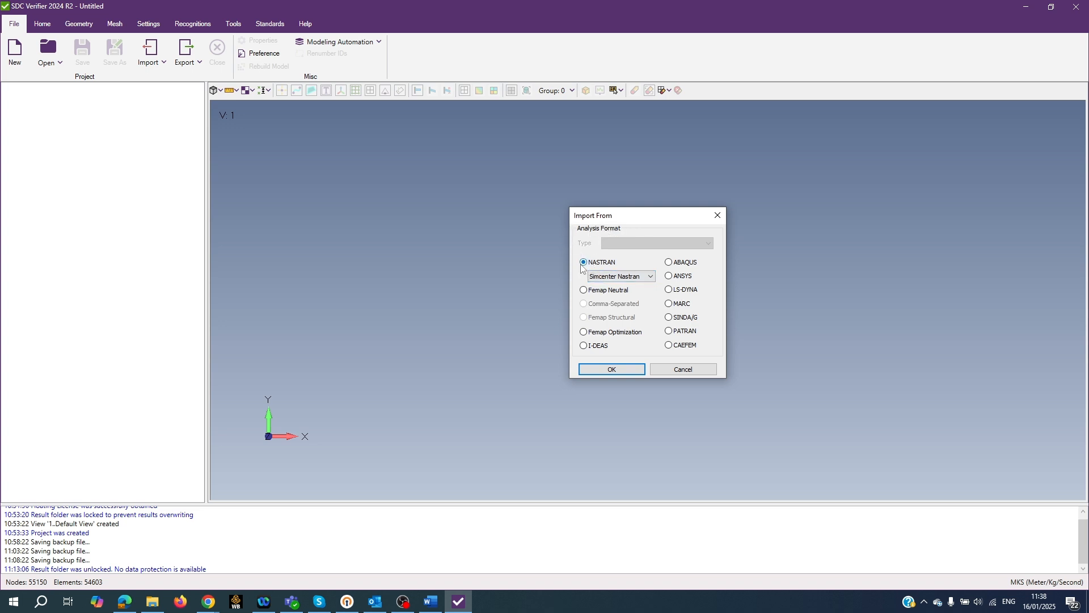
{"action": "left_click", "coordinate": [652, 278]}
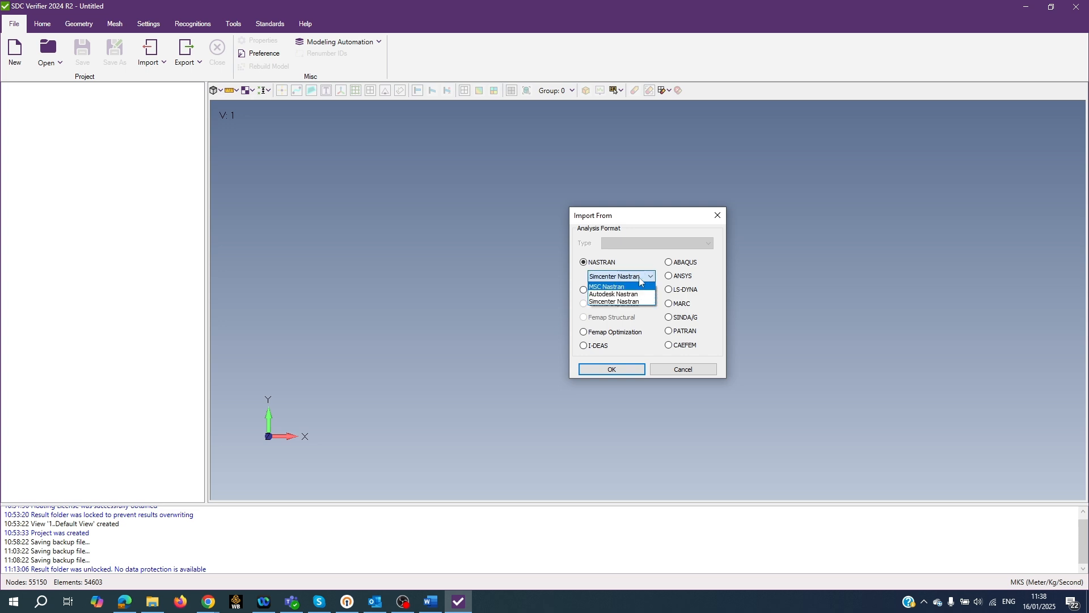
{"action": "left_click", "coordinate": [643, 278]}
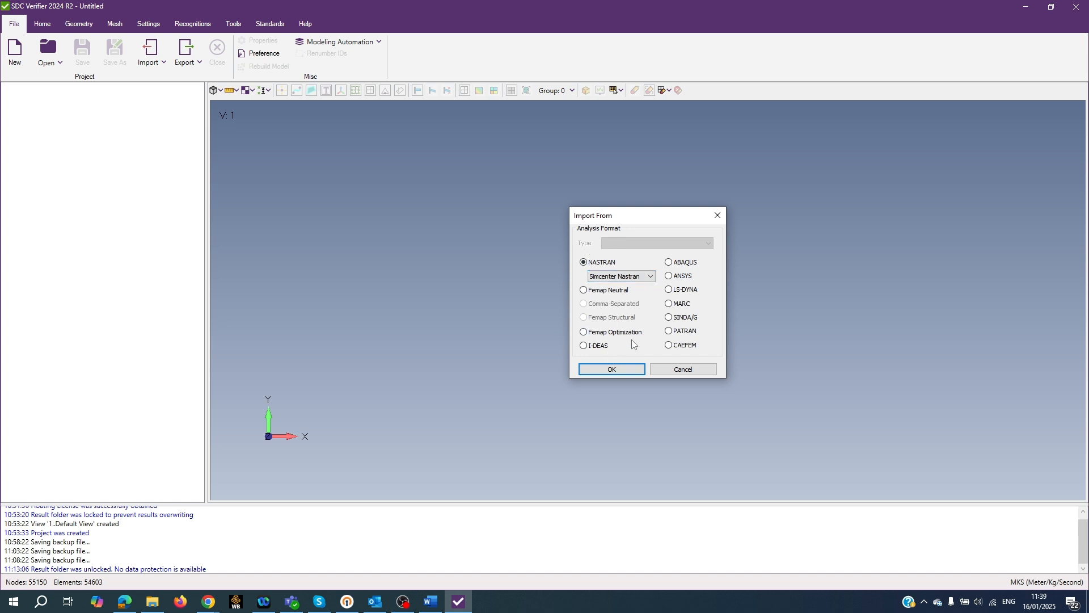
{"action": "left_click", "coordinate": [684, 369]}
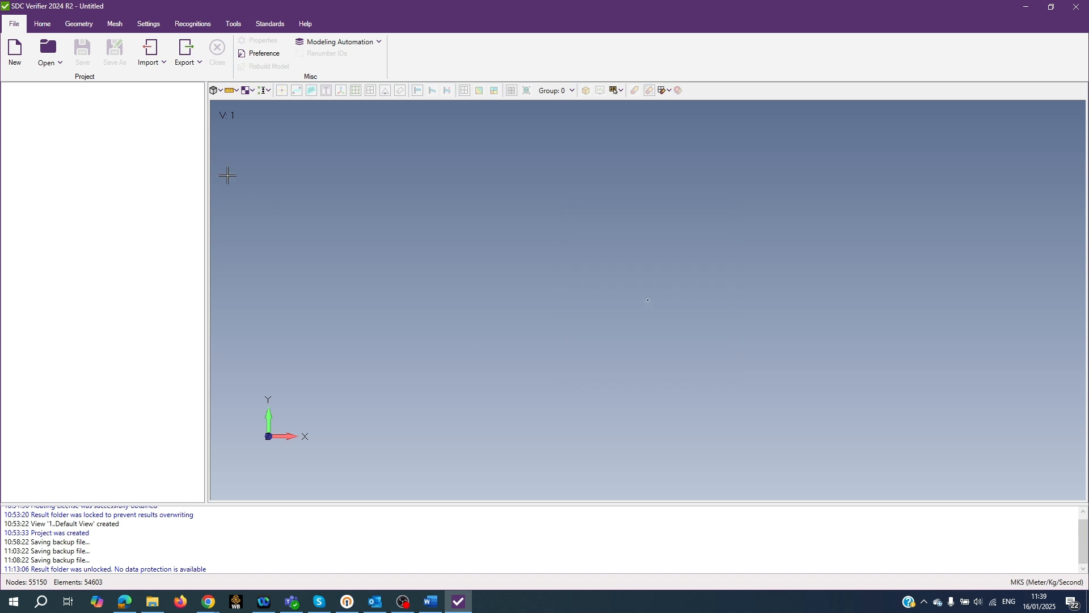
Step: Import the Femap model file mudmat_2306.modfem from the Desktop using the Model File type
{"action": "left_click", "coordinate": [163, 61]}
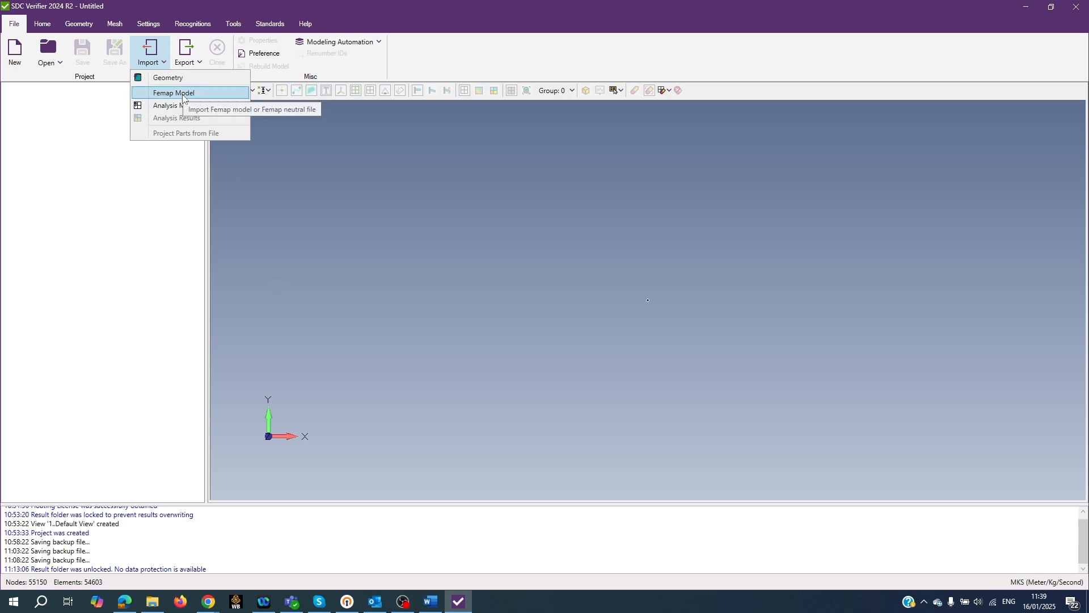
{"action": "left_click", "coordinate": [165, 93]}
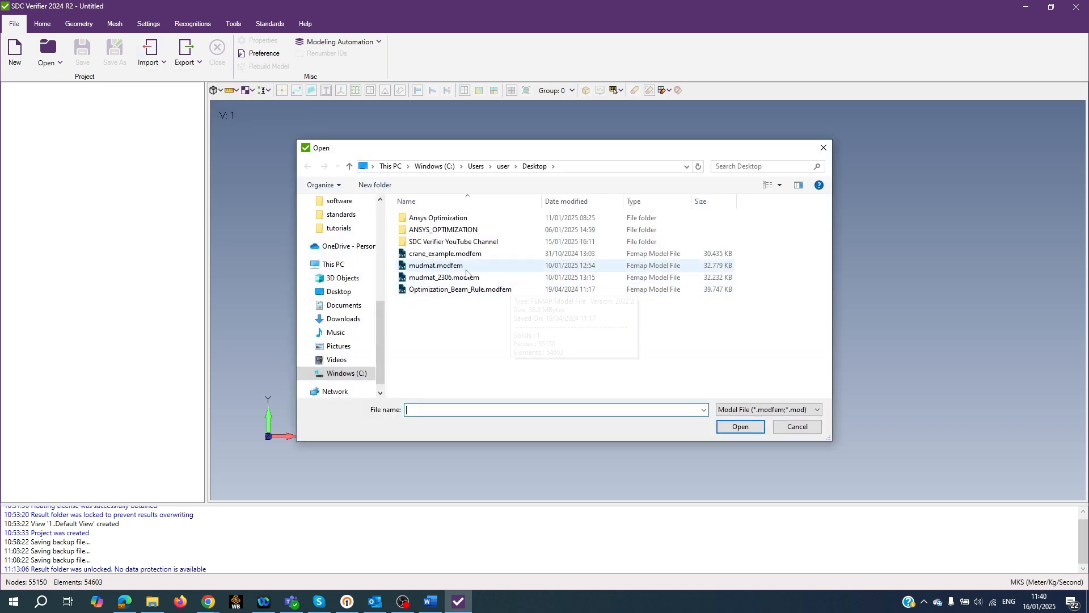
{"action": "left_click", "coordinate": [435, 278]}
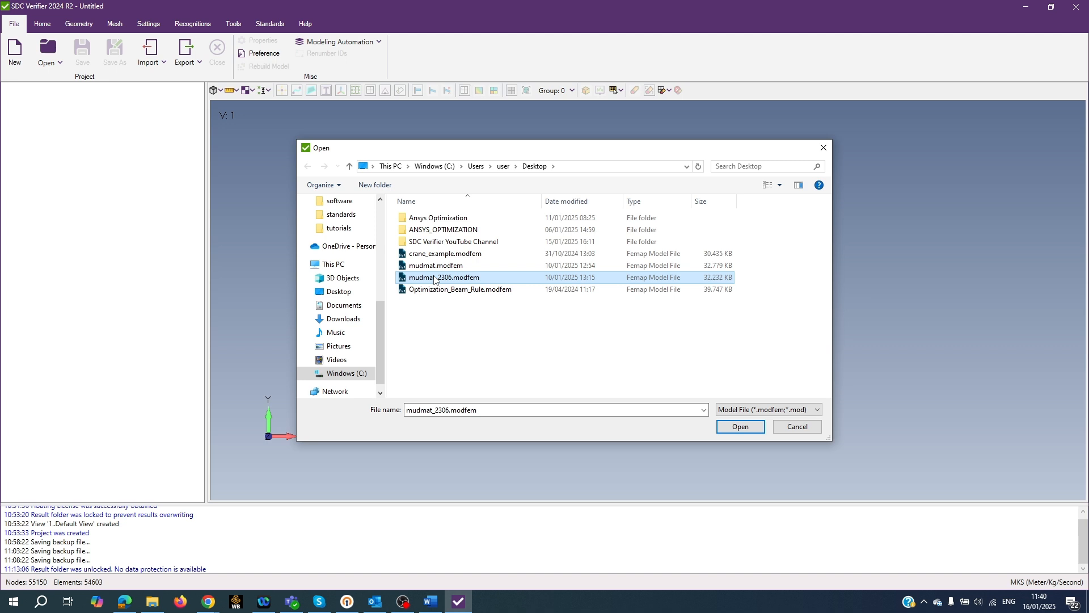
{"action": "left_click", "coordinate": [817, 410]}
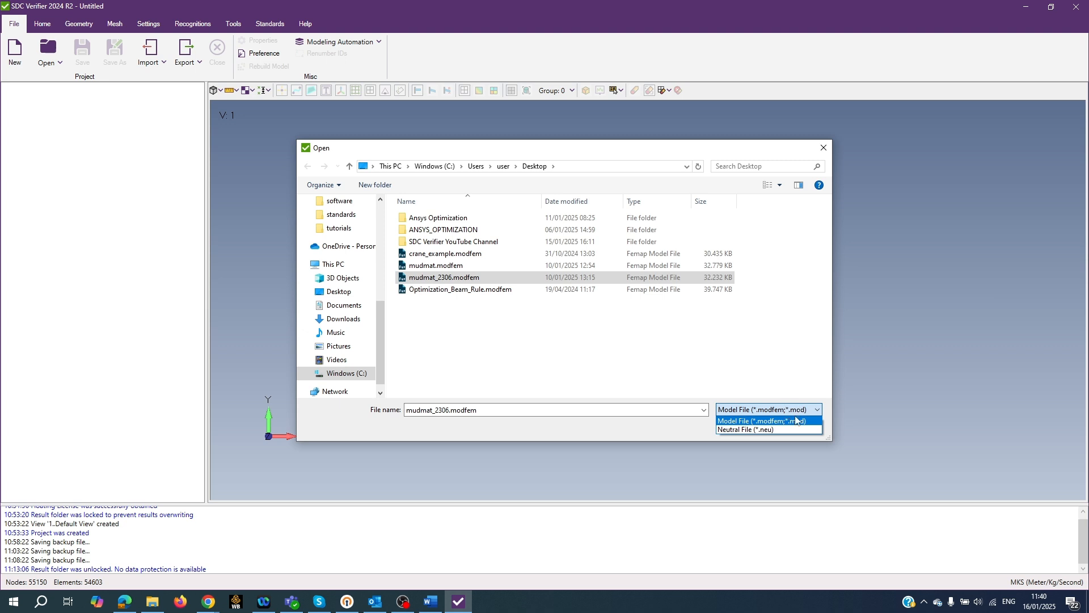
{"action": "left_click", "coordinate": [675, 410]}
{"action": "left_click", "coordinate": [754, 429]}
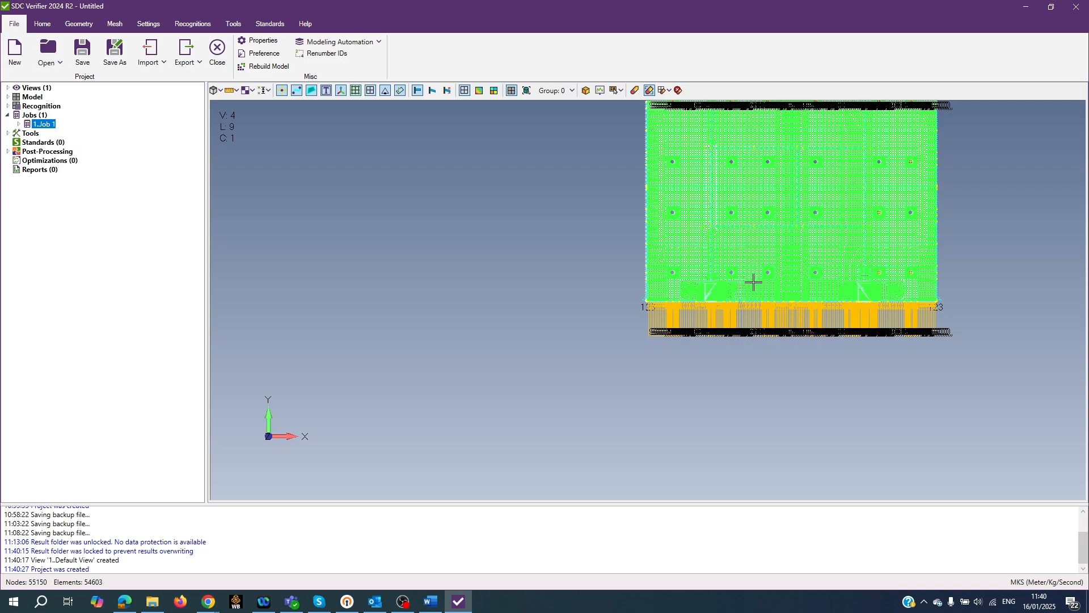
Step: Examine the imported mudmat model in 3D and the properties, FEM loads and constraints listed under Model in the project tree
{"action": "middle_click_drag", "start_coordinate": [753, 282], "coordinate": [564, 238], "text": "ctrl"}
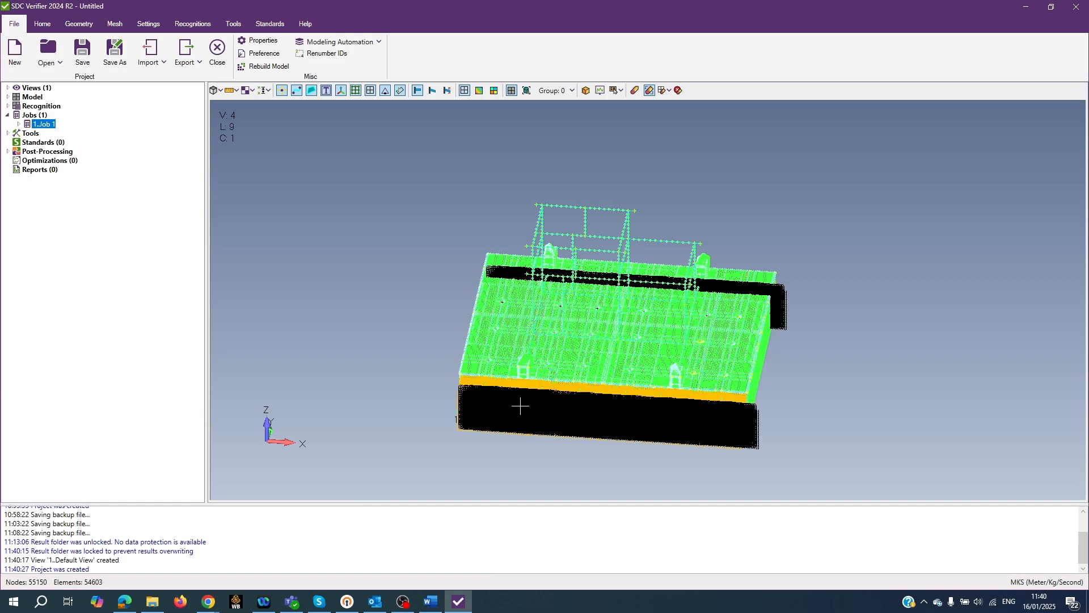
{"action": "scroll", "coordinate": [519, 383], "scroll_direction": "up", "scroll_amount": 5}
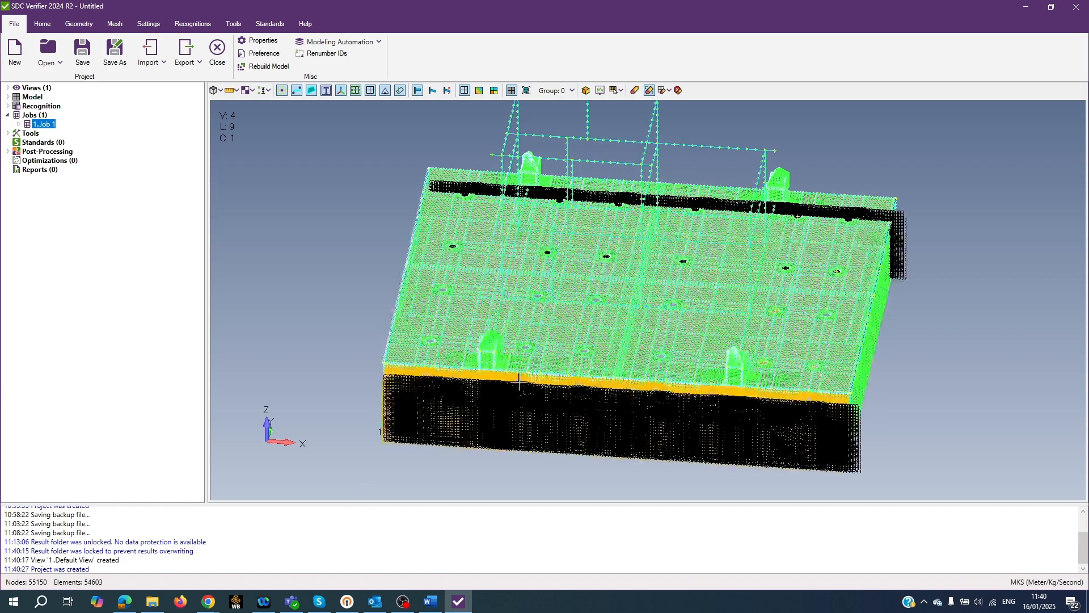
{"action": "middle_click_drag", "start_coordinate": [520, 383], "coordinate": [511, 369]}
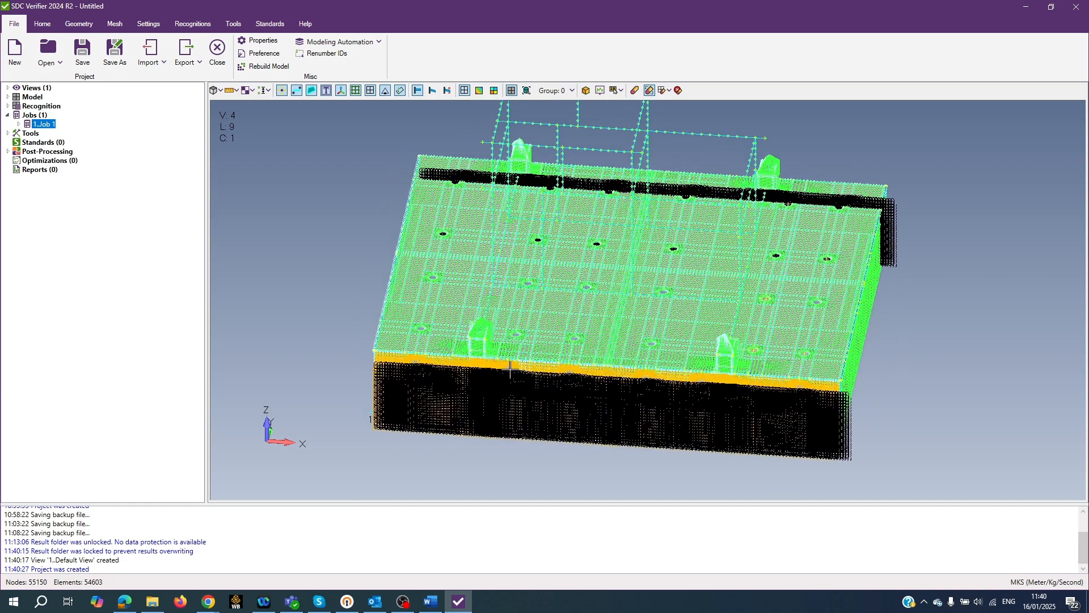
{"action": "left_click", "coordinate": [8, 97]}
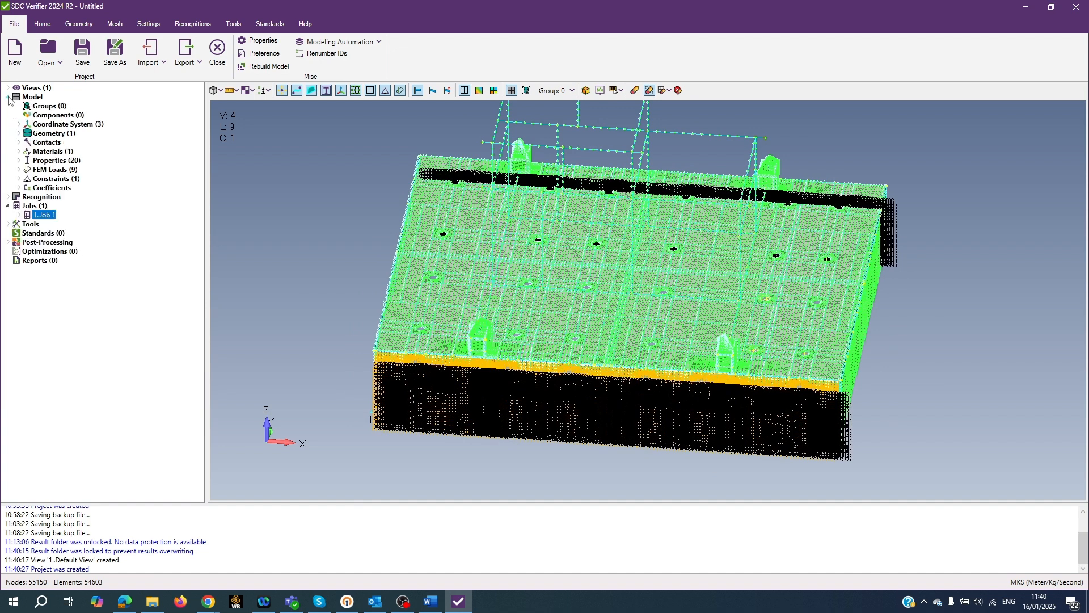
{"action": "left_click", "coordinate": [19, 161]}
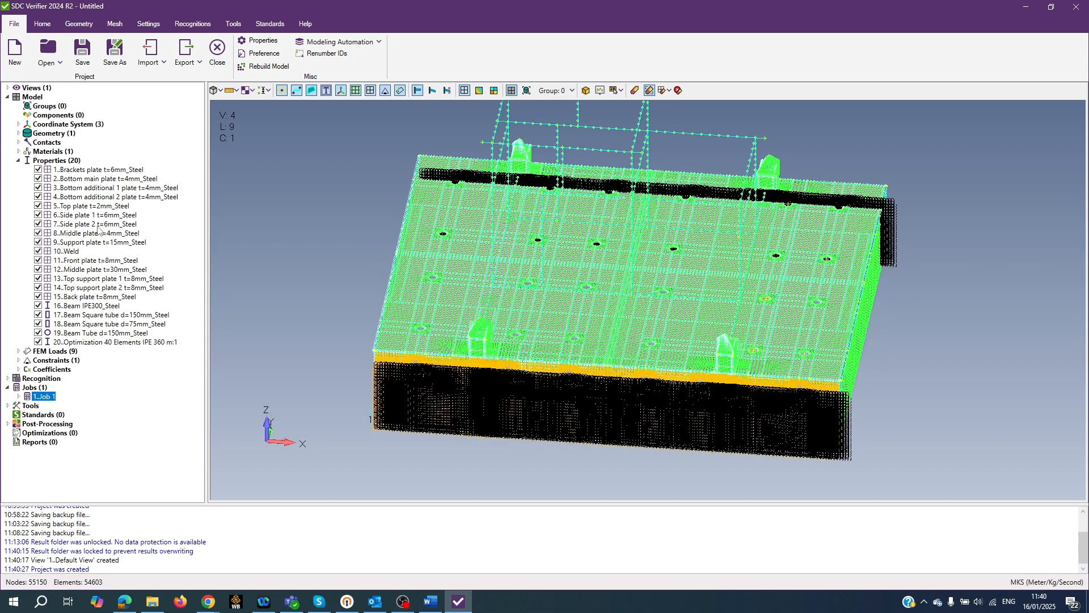
{"action": "left_click", "coordinate": [18, 351]}
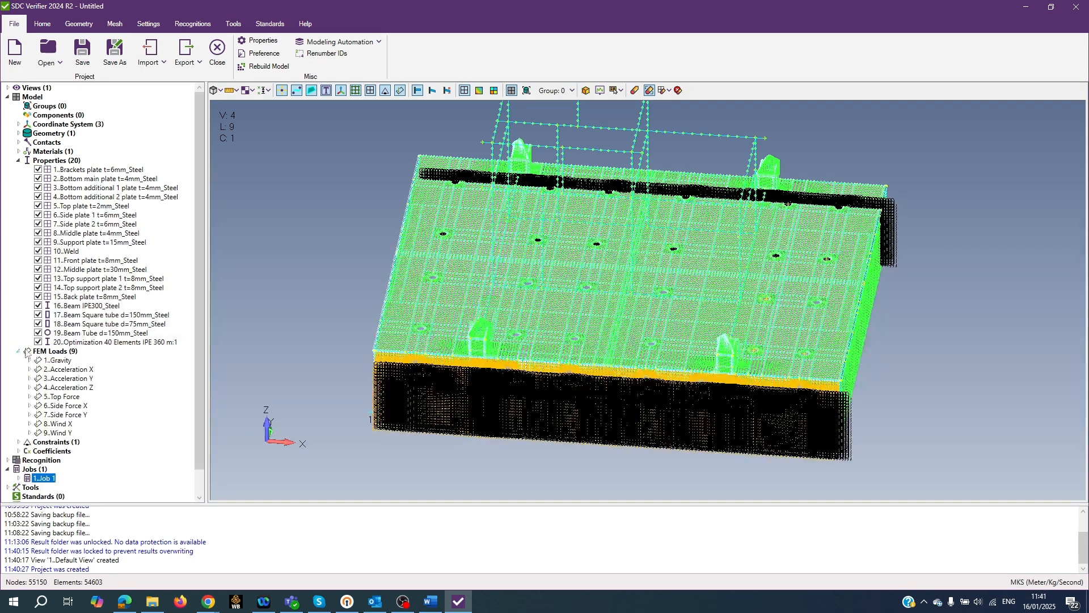
{"action": "left_click", "coordinate": [18, 442]}
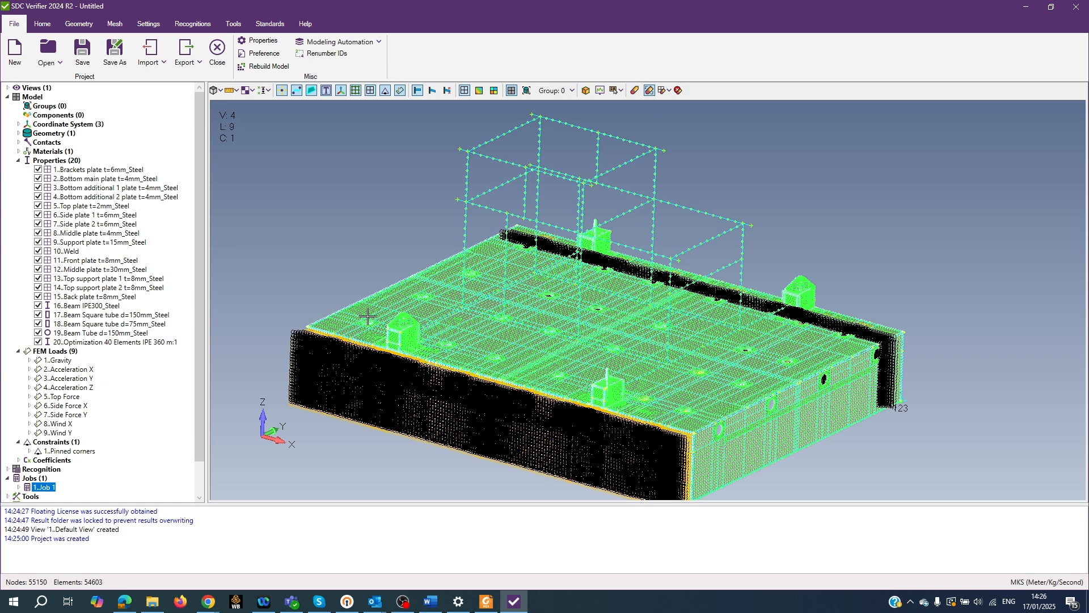
Step: Display the mudmat model in Wireframe style and inspect its internal mesh up close
{"action": "left_click", "coordinate": [220, 90]}
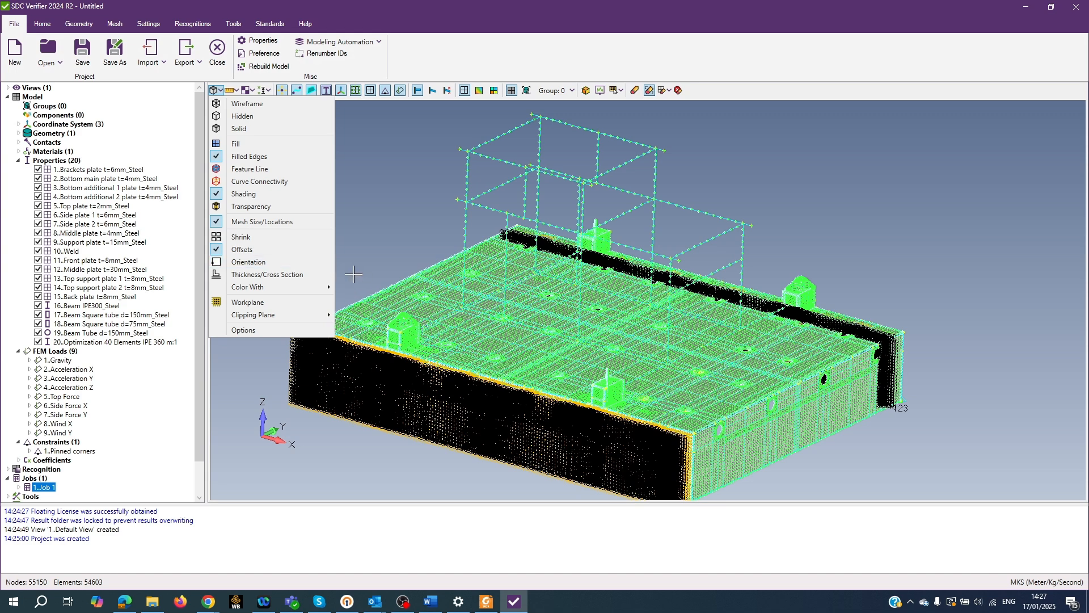
{"action": "left_click", "coordinate": [258, 105]}
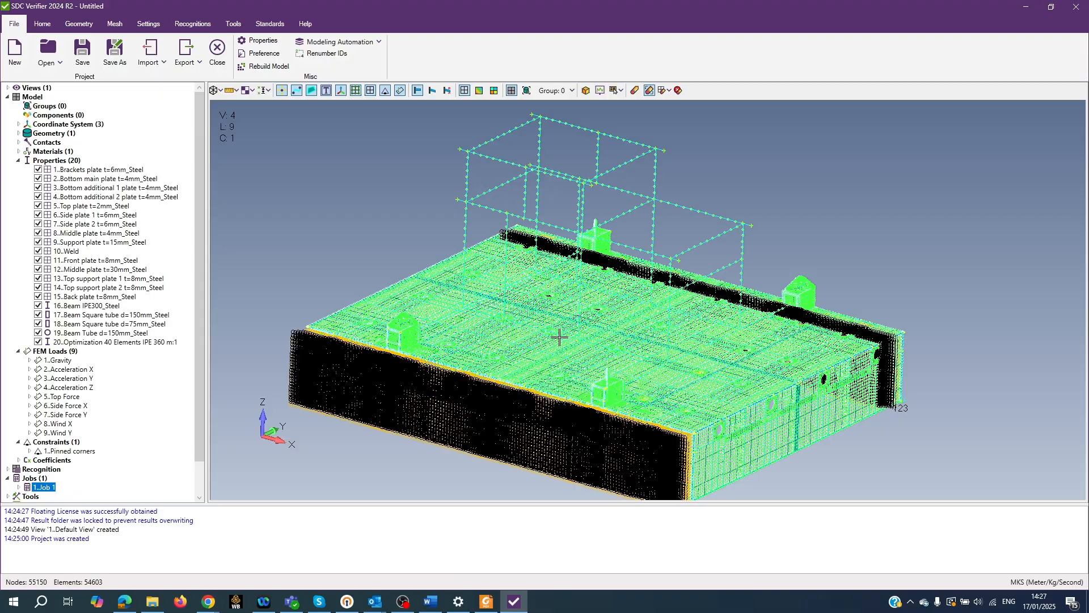
{"action": "scroll", "coordinate": [559, 337], "scroll_direction": "up", "scroll_amount": 4}
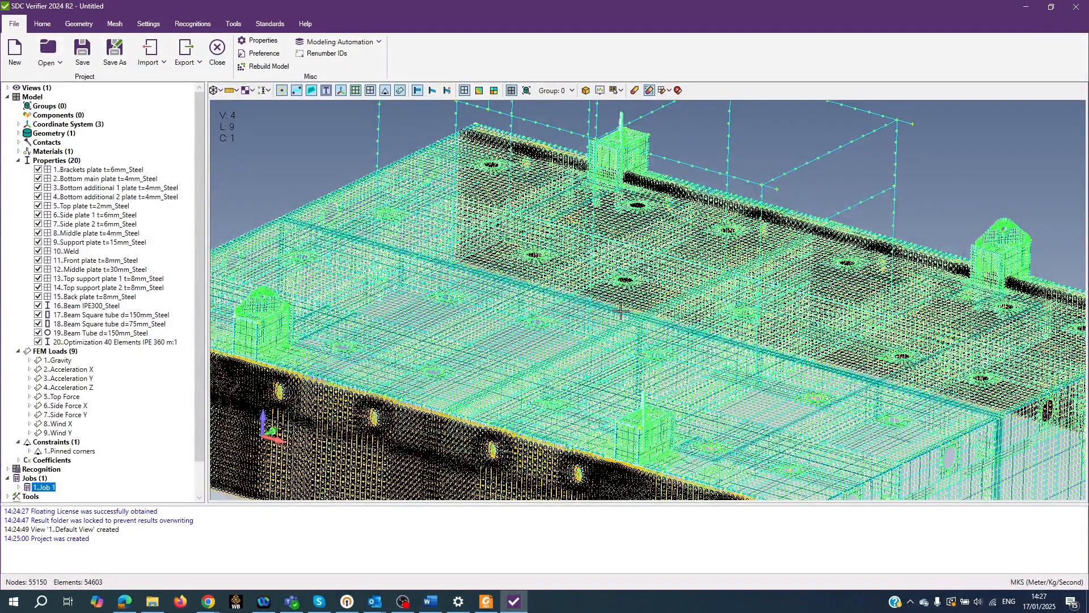
{"action": "scroll", "coordinate": [606, 314], "scroll_direction": "up", "scroll_amount": 1}
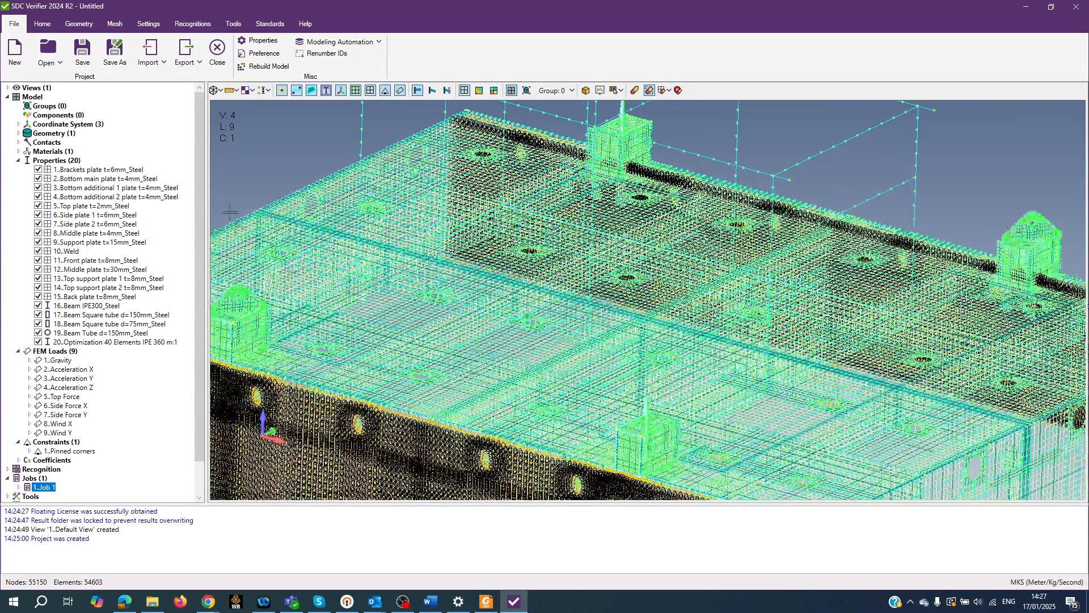
Step: Switch the model display to Hidden style and inspect the mesh on the top plate
{"action": "left_click", "coordinate": [219, 90]}
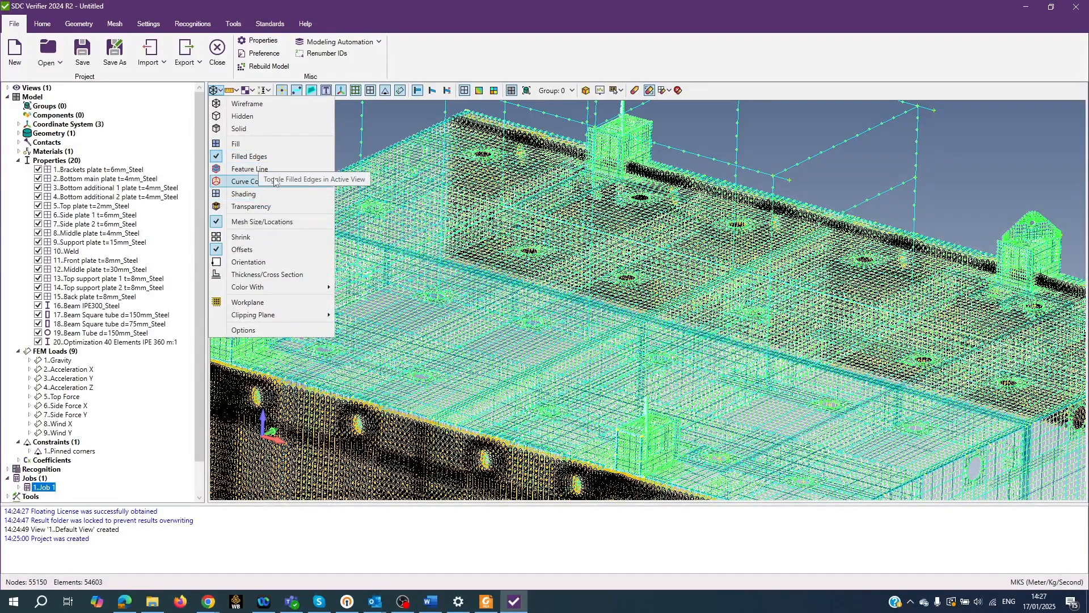
{"action": "left_click", "coordinate": [254, 115]}
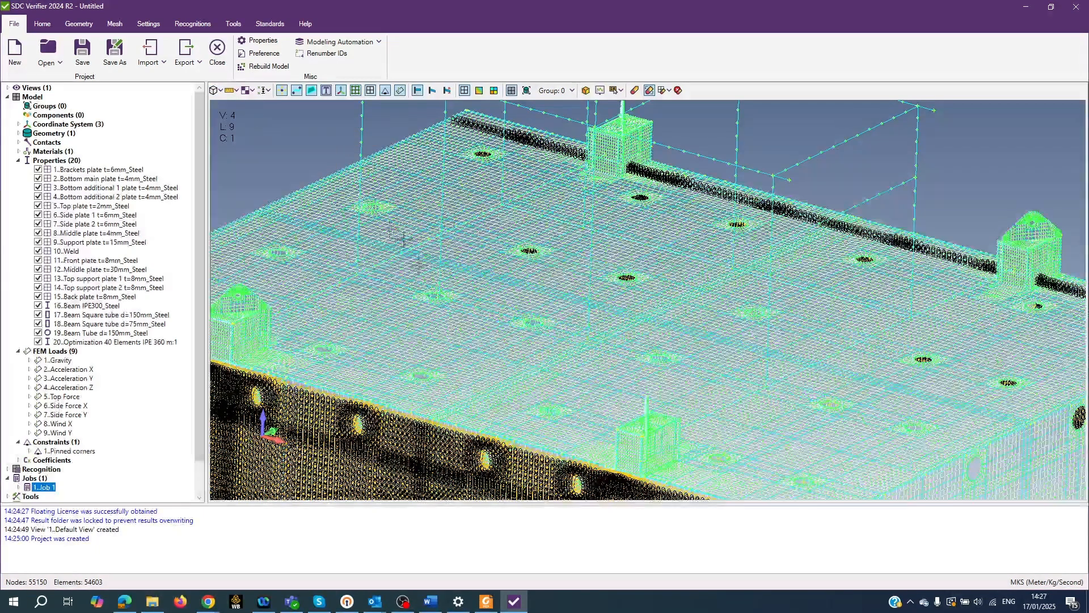
{"action": "scroll", "coordinate": [483, 328], "scroll_direction": "up", "scroll_amount": 3}
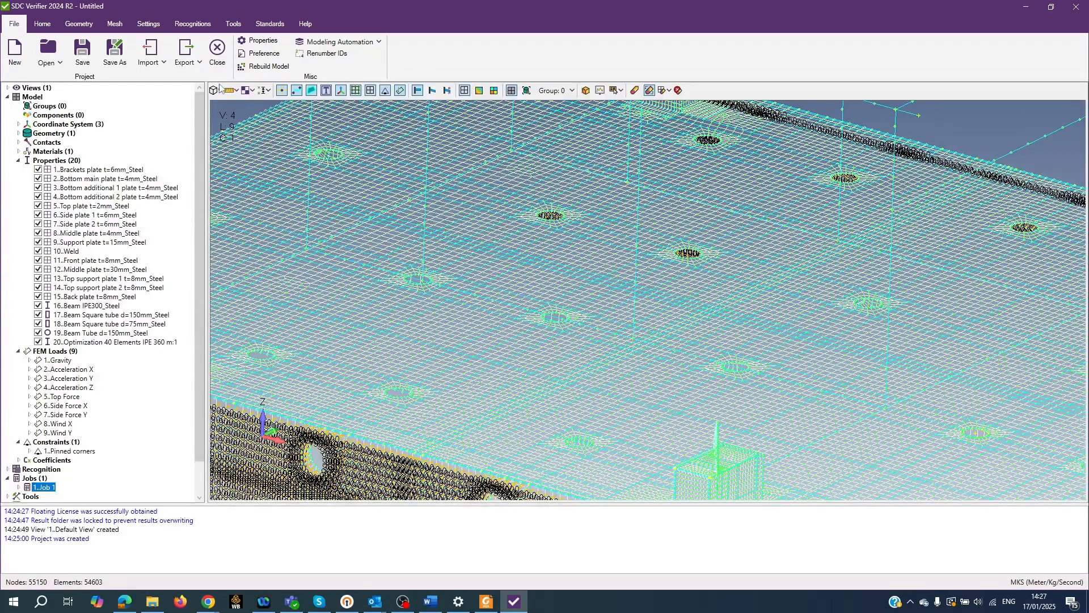
{"action": "scroll", "coordinate": [441, 240], "scroll_direction": "down", "scroll_amount": 5}
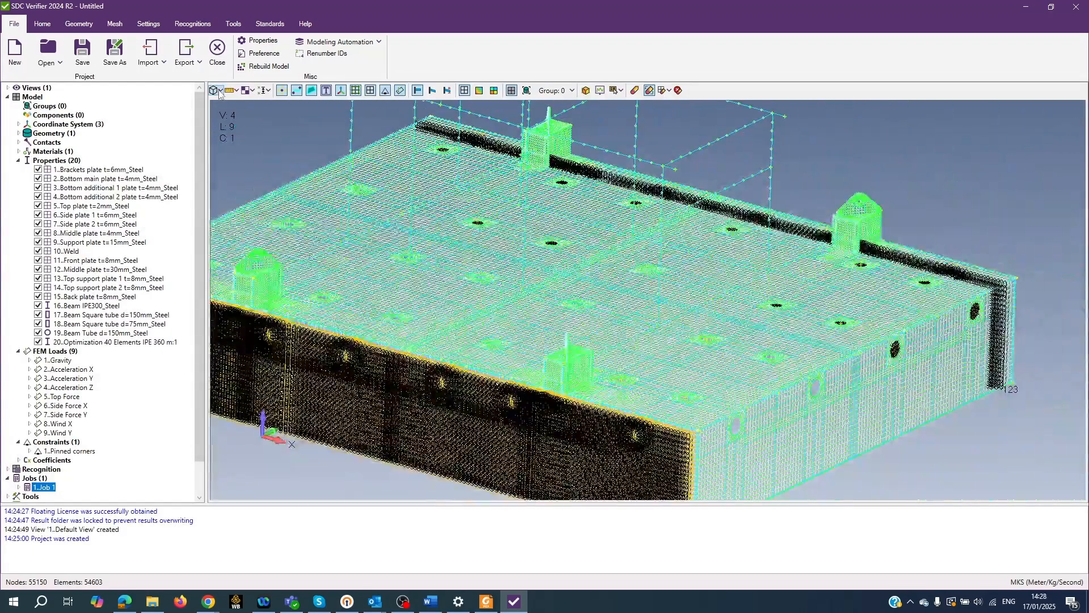
Step: Toggle the Fill display option and toggle it back to compare how the element faces look
{"action": "left_click", "coordinate": [216, 90]}
{"action": "left_click", "coordinate": [241, 144]}
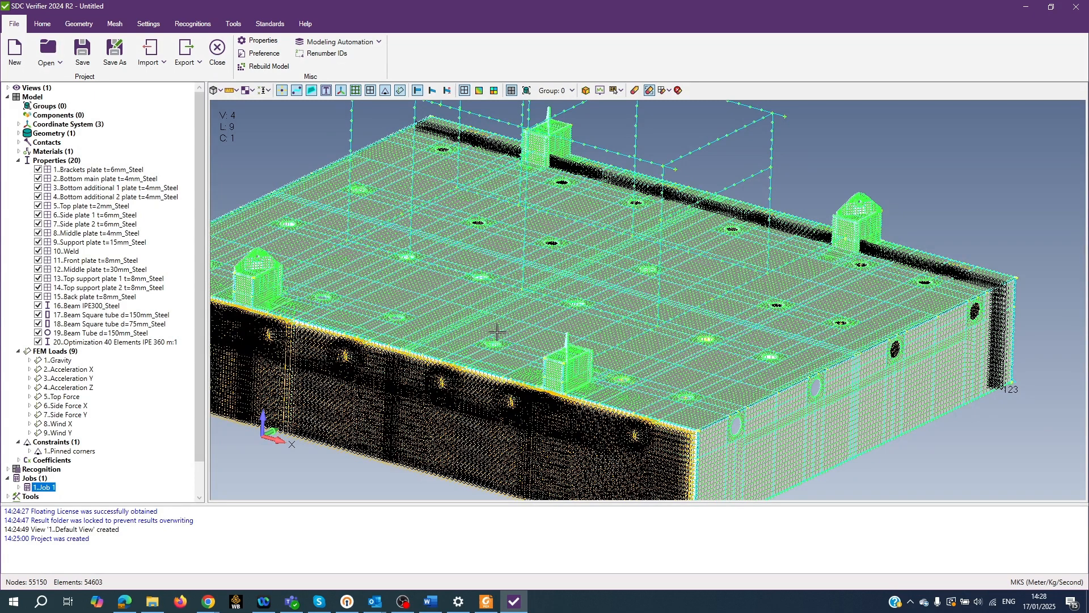
{"action": "left_click", "coordinate": [219, 90]}
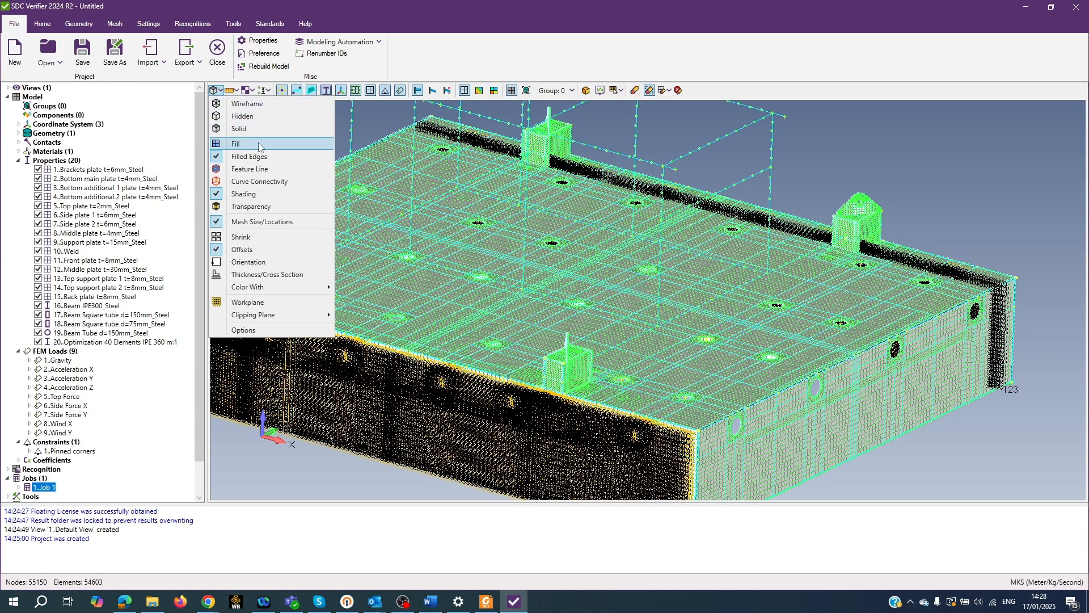
{"action": "left_click", "coordinate": [257, 143]}
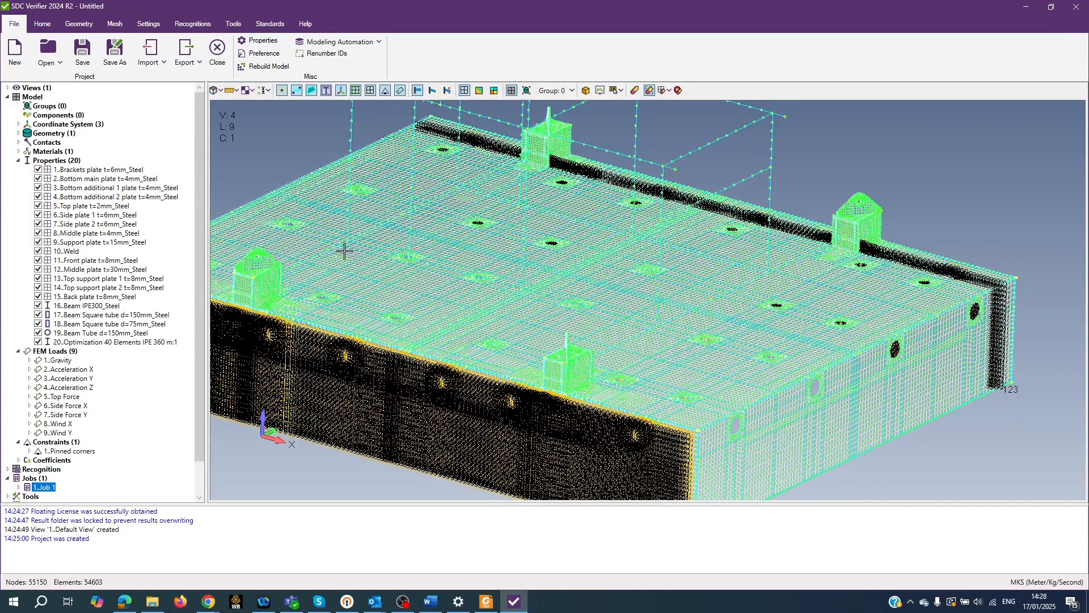
Step: Turn the Filled Edges display off and back on while viewing the plate mesh up close
{"action": "scroll", "coordinate": [346, 251], "scroll_direction": "up", "scroll_amount": 8}
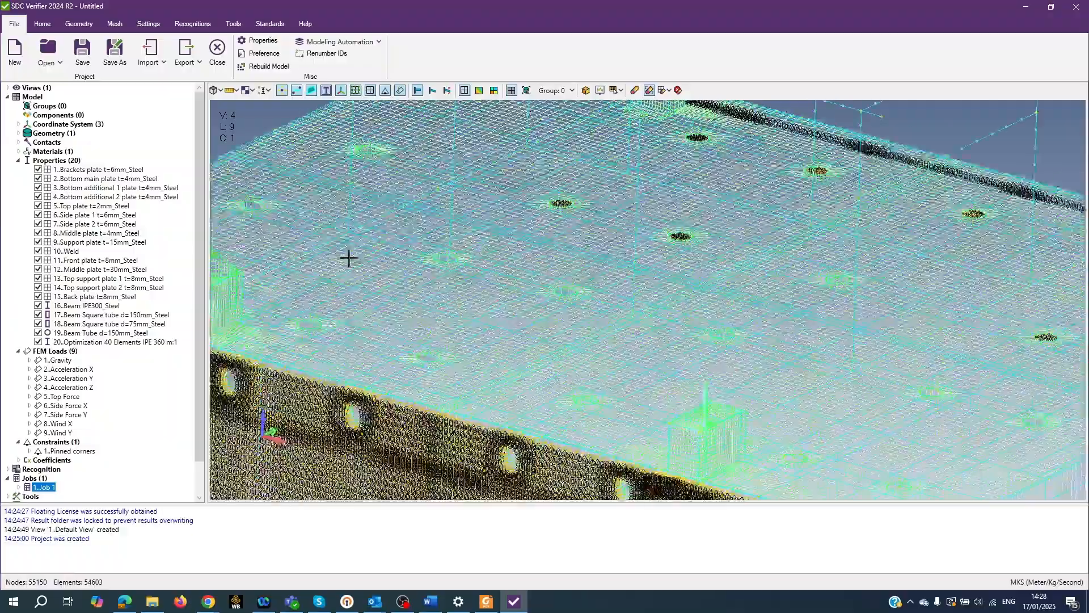
{"action": "middle_click_drag", "start_coordinate": [357, 262], "coordinate": [332, 229]}
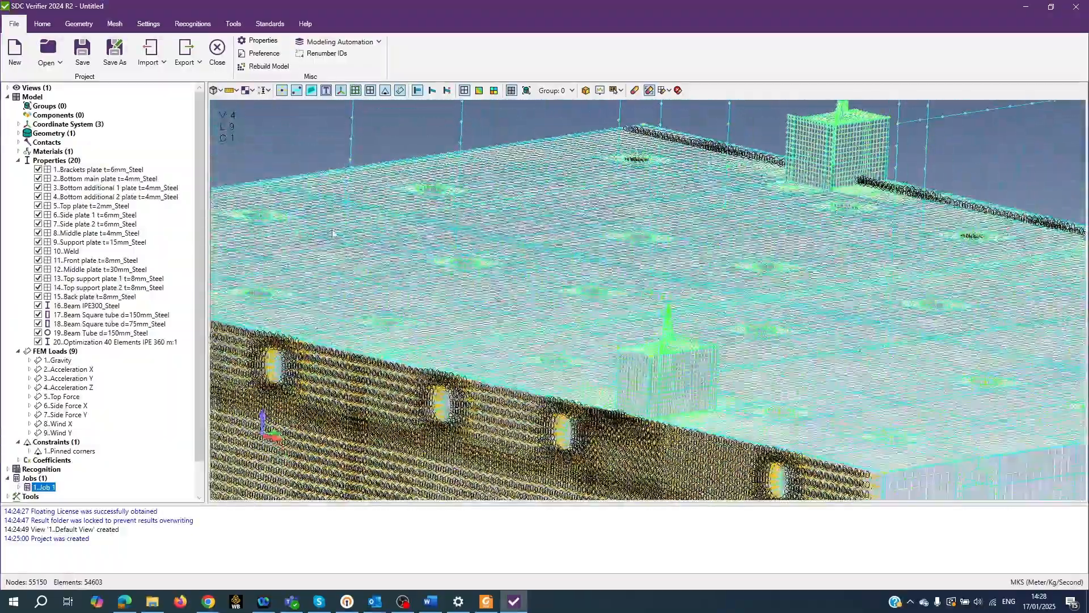
{"action": "left_click", "coordinate": [218, 91]}
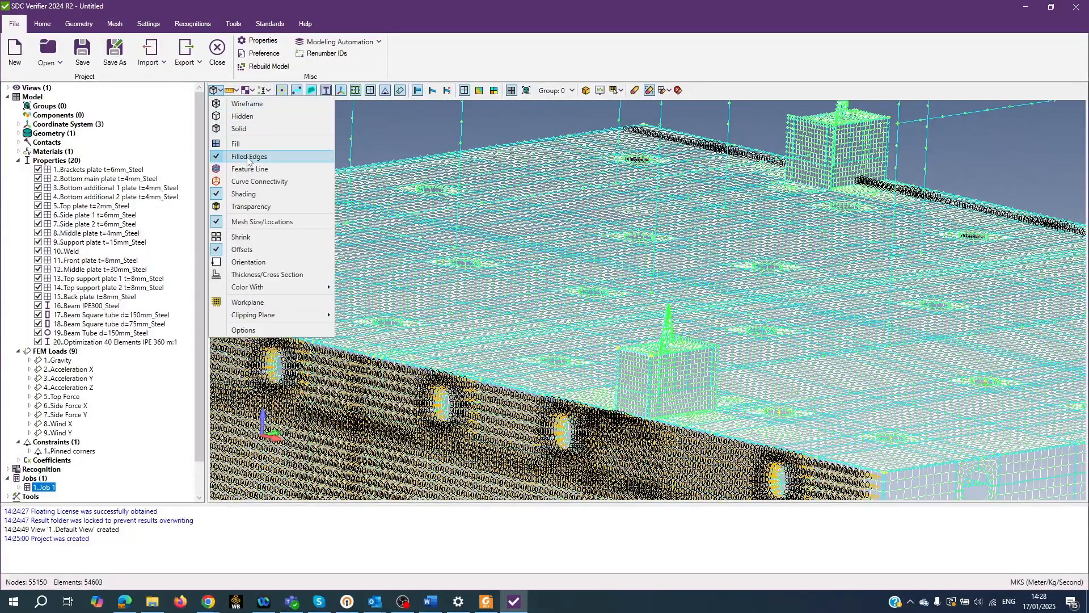
{"action": "left_click", "coordinate": [274, 156]}
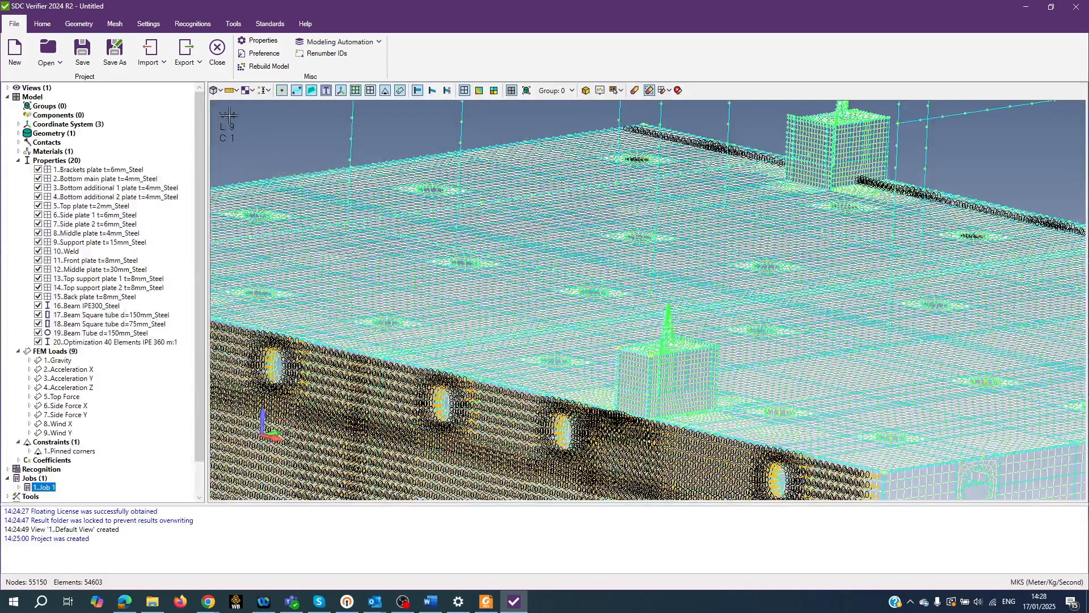
{"action": "left_click", "coordinate": [219, 91]}
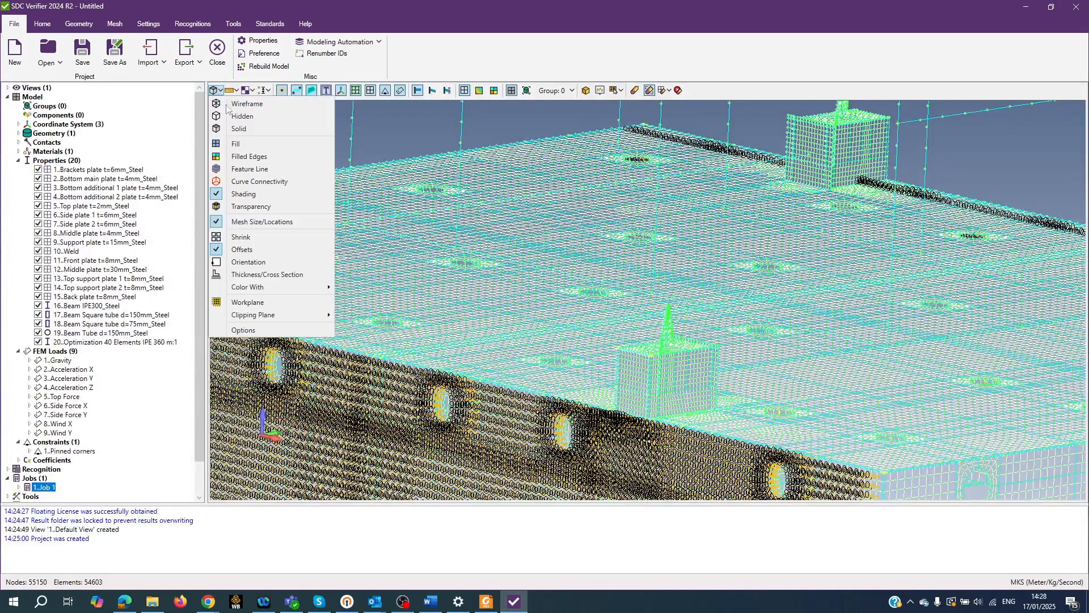
{"action": "left_click", "coordinate": [267, 157]}
{"action": "scroll", "coordinate": [511, 273], "scroll_direction": "down", "scroll_amount": 2}
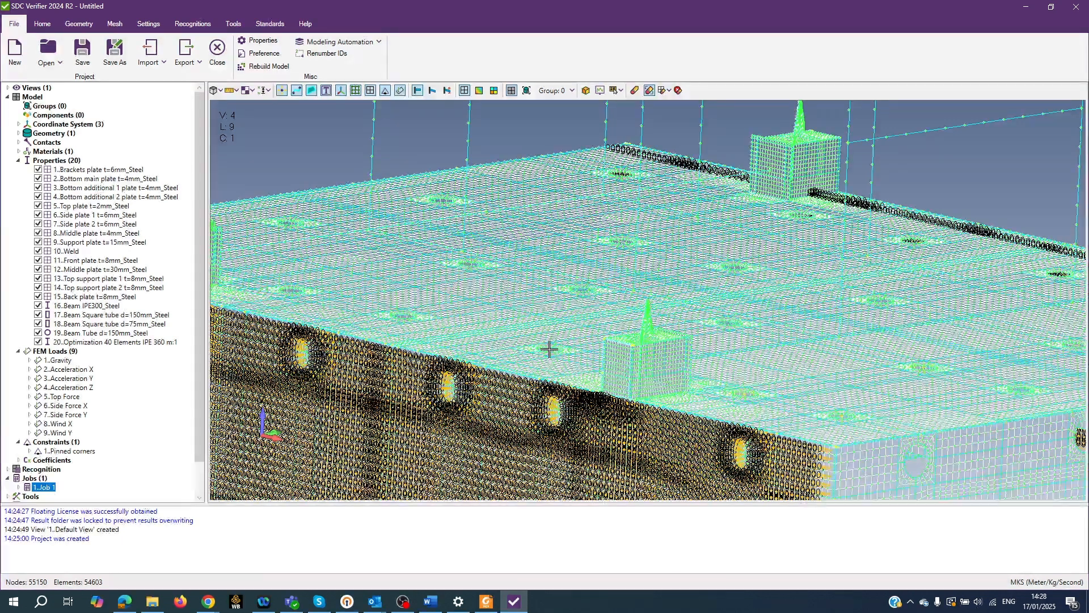
Step: Turn on the Feature Line display and view the highlighted plate edges across the top of the mudmat
{"action": "left_click", "coordinate": [219, 90]}
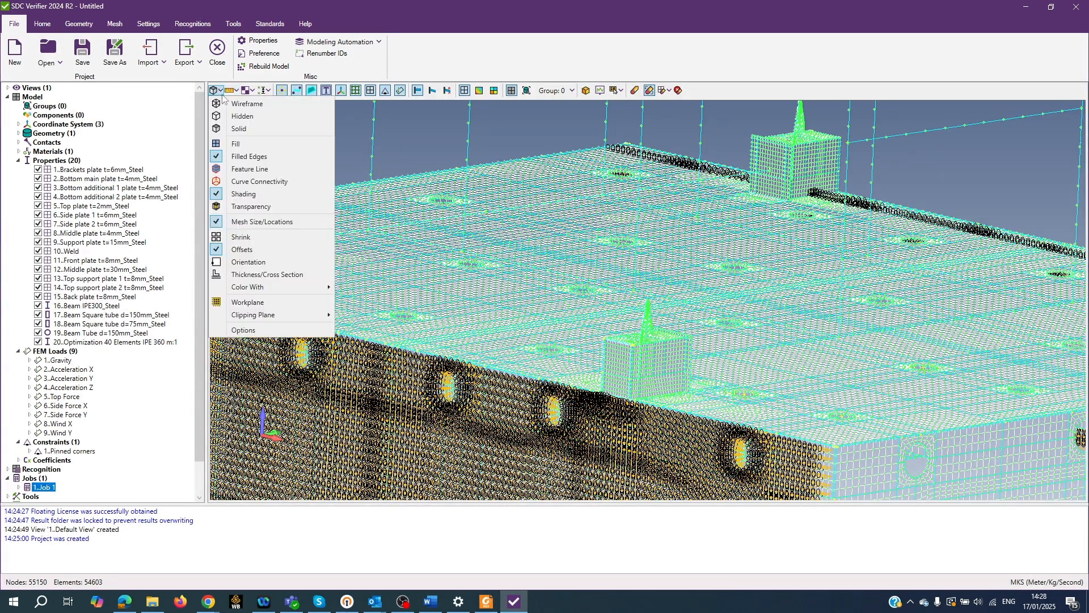
{"action": "left_click", "coordinate": [248, 169]}
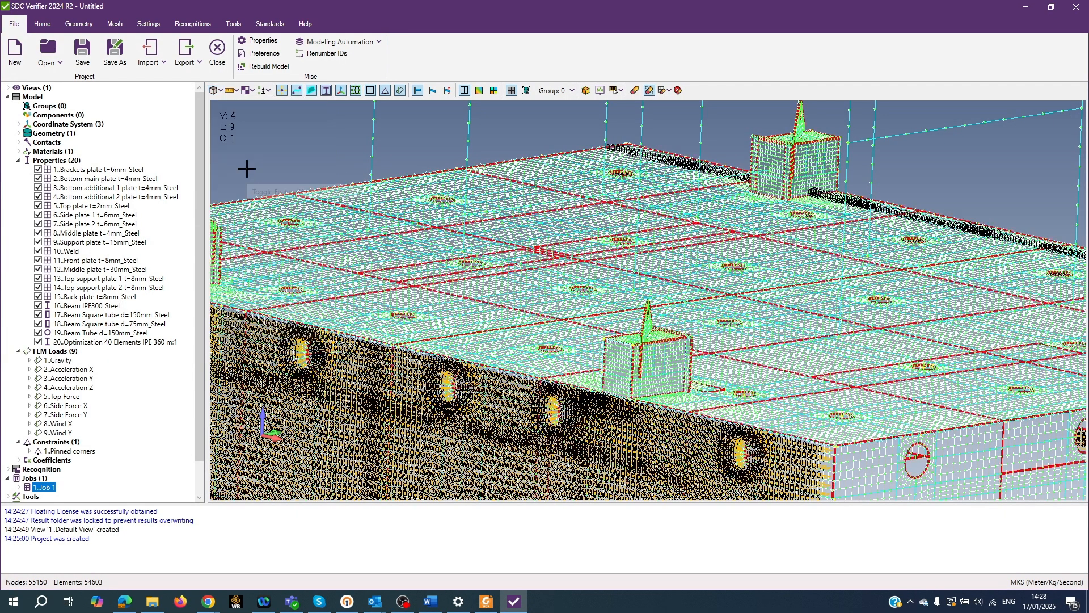
{"action": "scroll", "coordinate": [527, 303], "scroll_direction": "down", "scroll_amount": 2}
{"action": "middle_click_drag", "start_coordinate": [527, 301], "coordinate": [530, 316]}
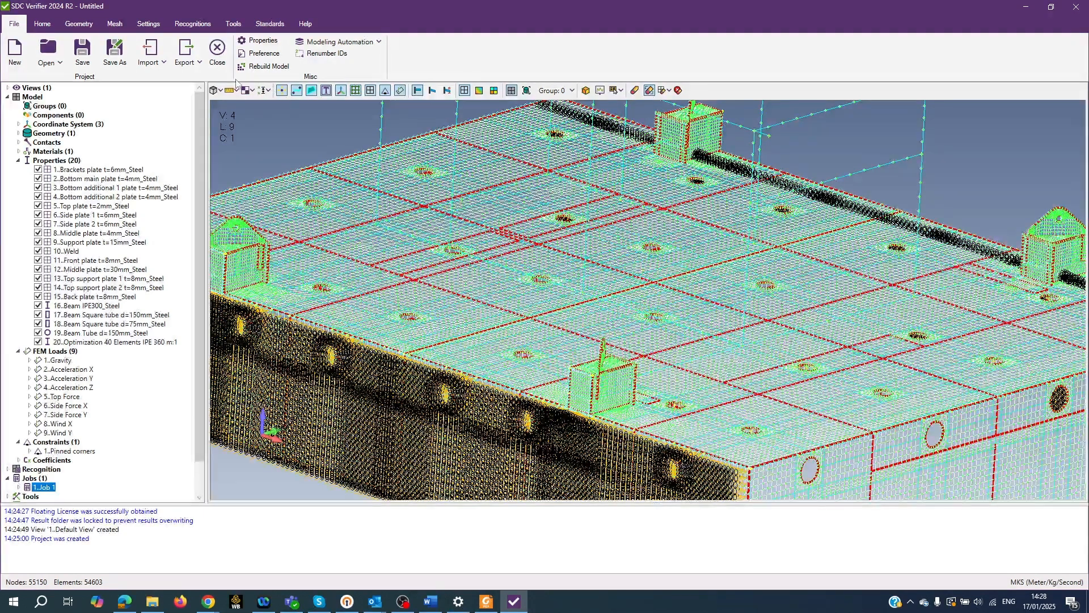
Step: Turn on the Curve Connectivity display and inspect the coloured curves on the top plate and beam frame
{"action": "left_click", "coordinate": [219, 90]}
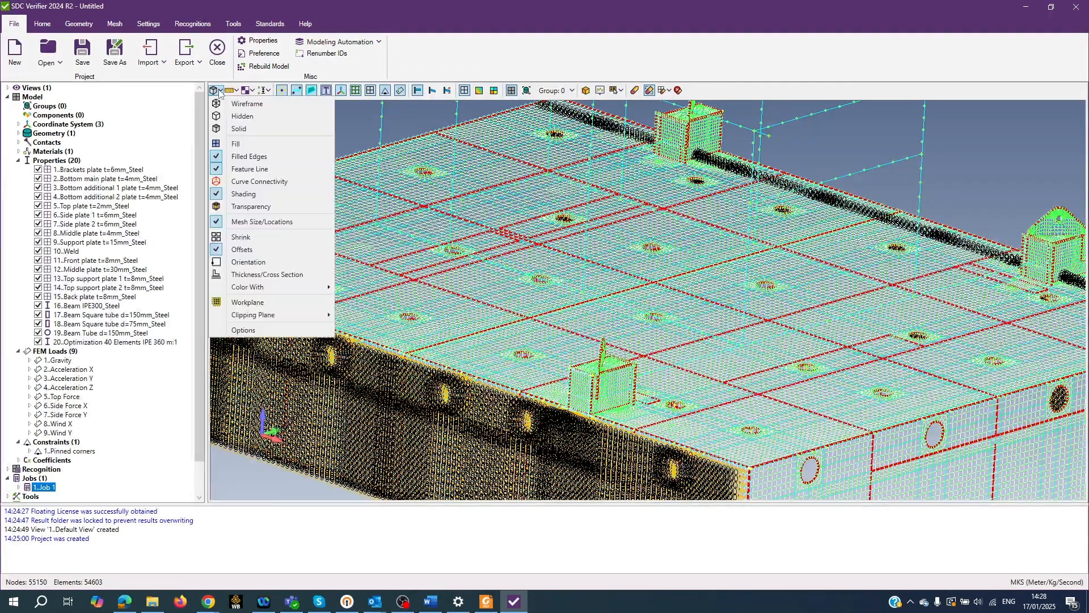
{"action": "left_click", "coordinate": [248, 181]}
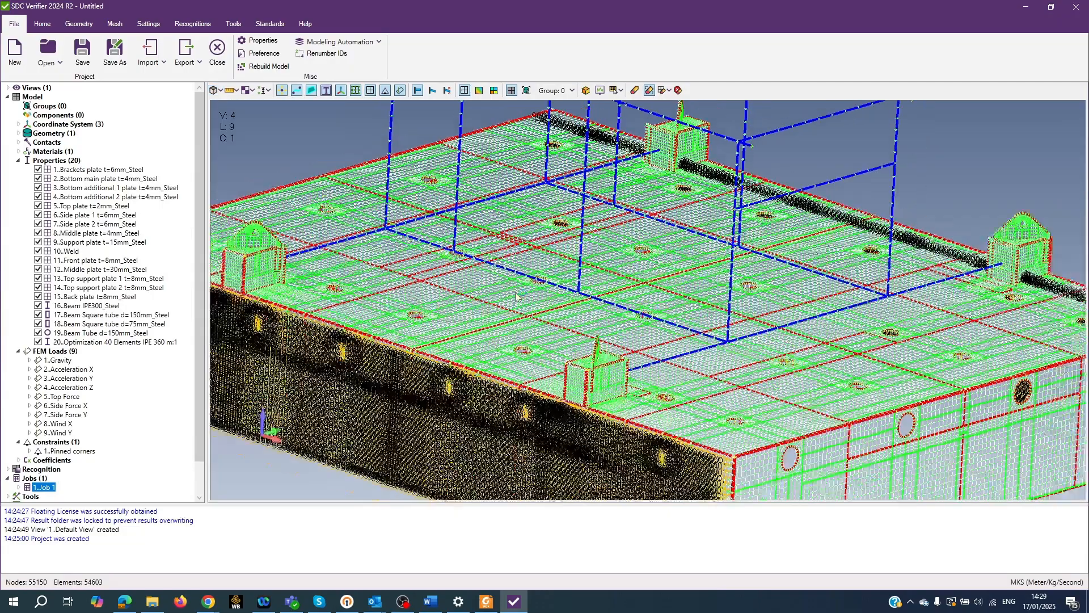
{"action": "scroll", "coordinate": [516, 297], "scroll_direction": "up", "scroll_amount": 5}
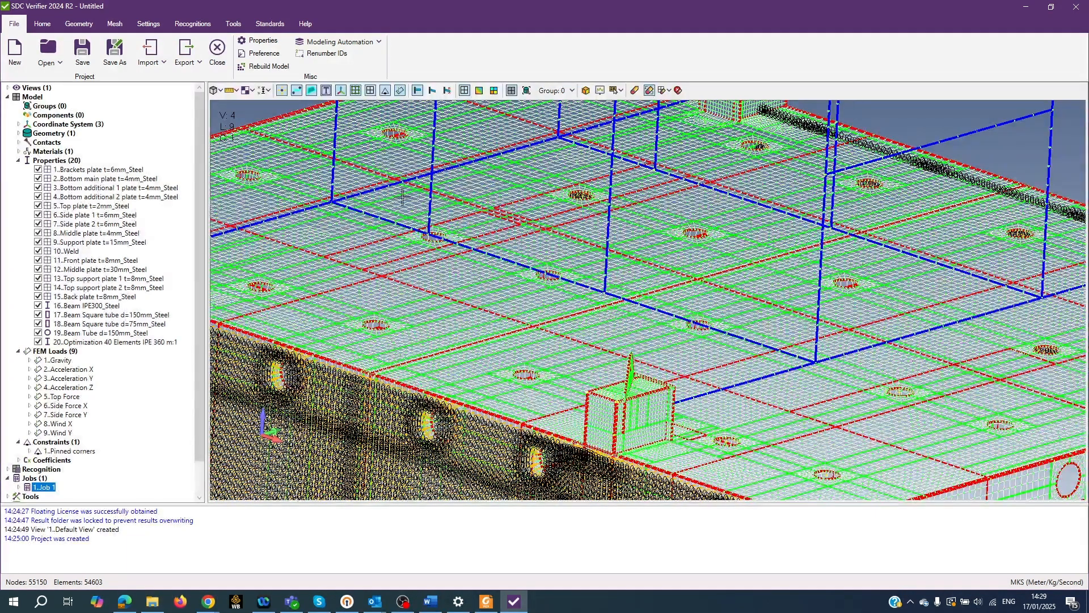
{"action": "middle_click_drag", "start_coordinate": [457, 334], "coordinate": [419, 321]}
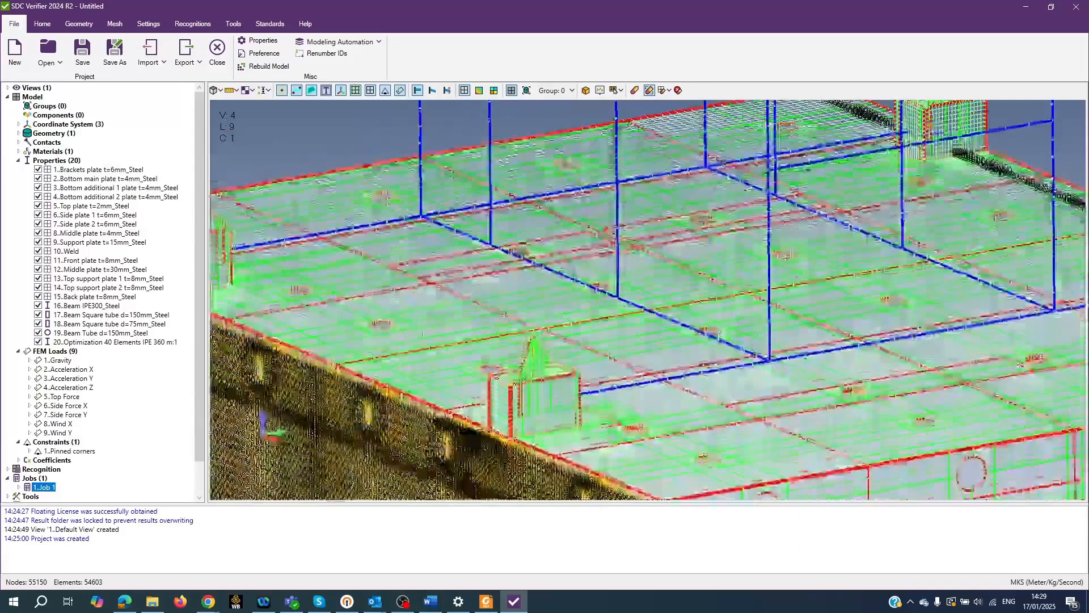
Step: Turn on Transparency and inspect the mudmat's internal plates from afar and up close
{"action": "left_click", "coordinate": [219, 92]}
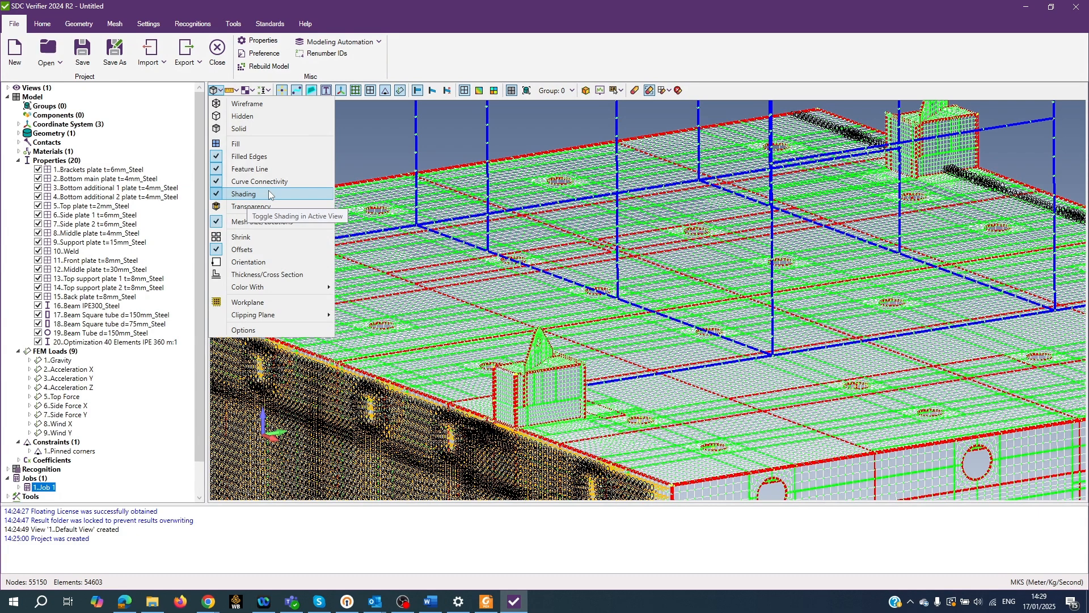
{"action": "left_click", "coordinate": [242, 207]}
{"action": "scroll", "coordinate": [545, 298], "scroll_direction": "down", "scroll_amount": 5}
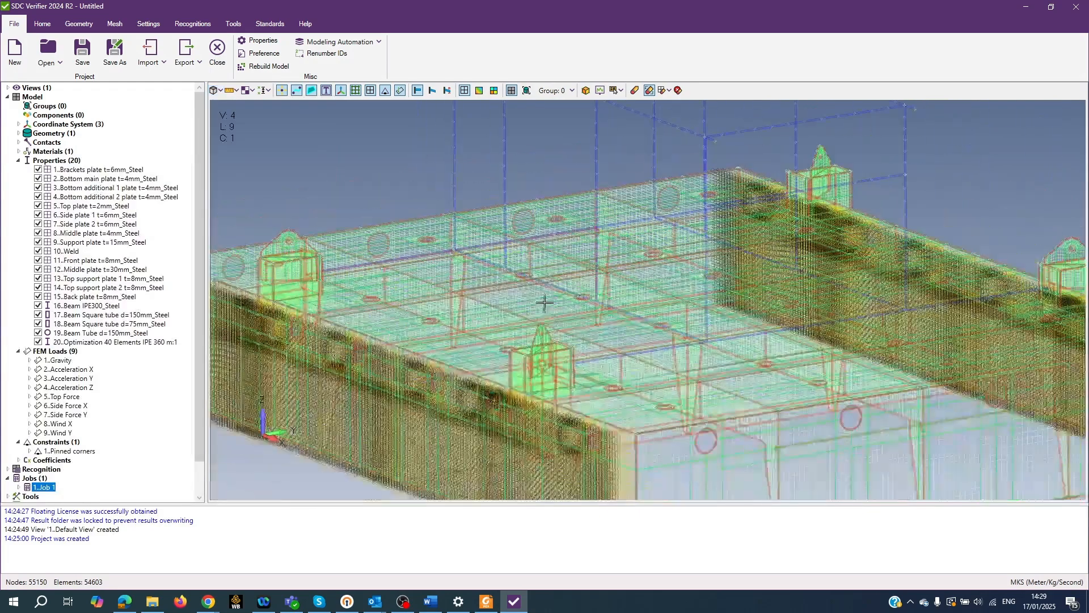
{"action": "scroll", "coordinate": [545, 296], "scroll_direction": "down", "scroll_amount": 3}
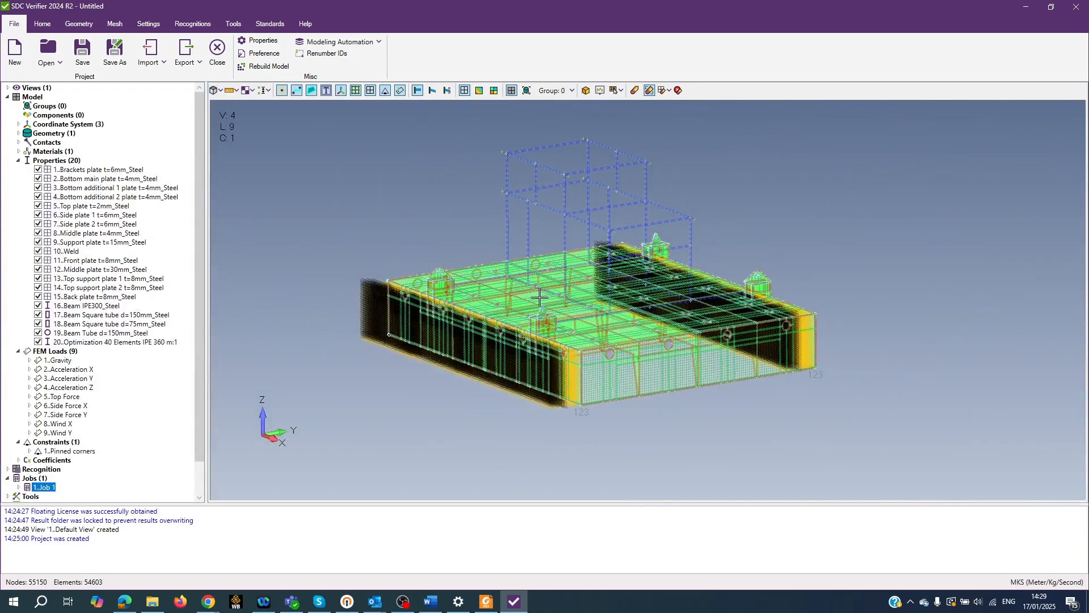
{"action": "scroll", "coordinate": [540, 302], "scroll_direction": "up", "scroll_amount": 3}
{"action": "scroll", "coordinate": [540, 302], "scroll_direction": "up", "scroll_amount": 6}
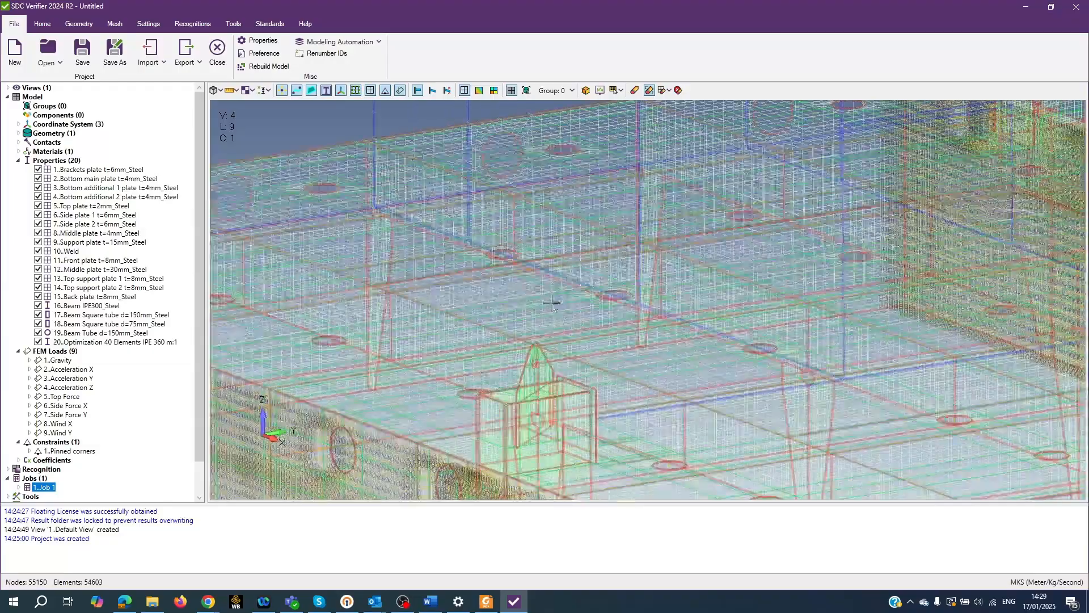
{"action": "mouse_move", "coordinate": [552, 302]}
{"action": "middle_mouse_down"}
{"action": "mouse_move", "coordinate": [579, 284]}
{"action": "mouse_move", "coordinate": [522, 293]}
{"action": "mouse_move", "coordinate": [563, 316]}
{"action": "middle_mouse_up"}
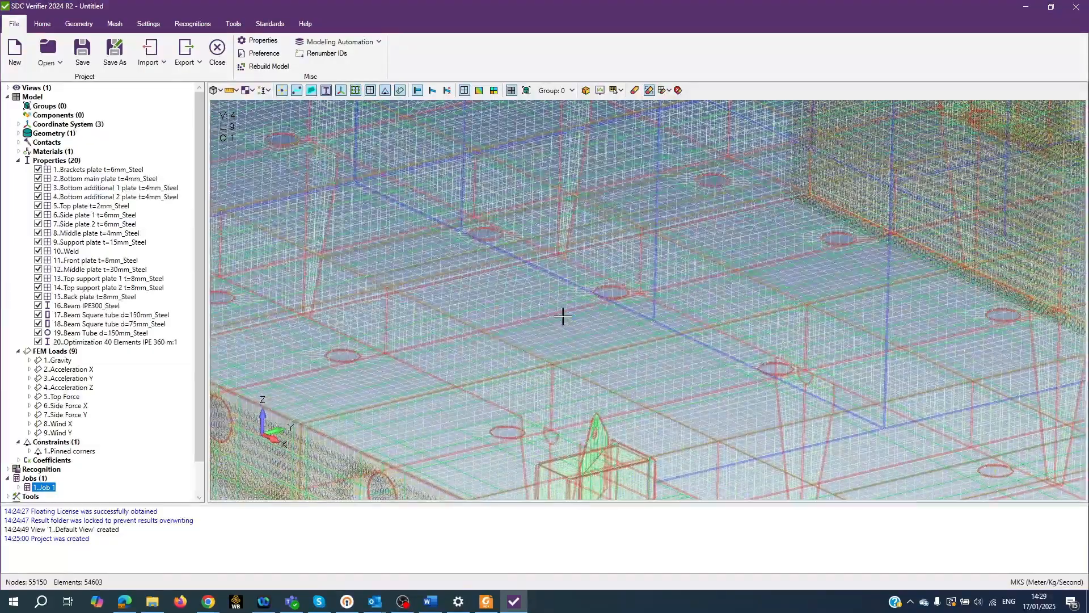
Step: Turn the Mesh Size/Locations display off and back on for comparison, and turn off Transparency
{"action": "left_click", "coordinate": [219, 91]}
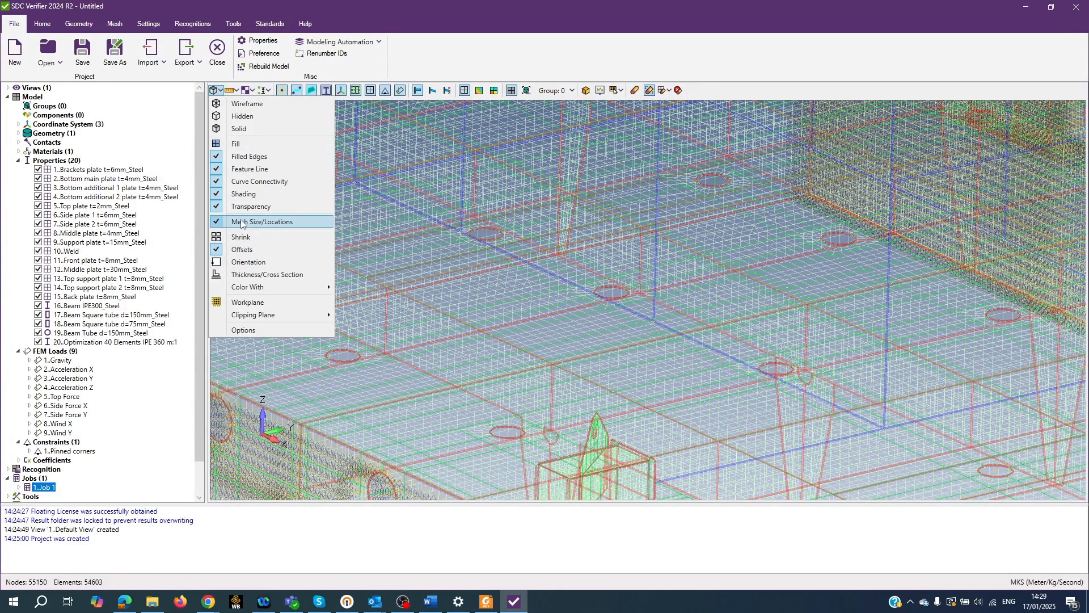
{"action": "left_click", "coordinate": [259, 223]}
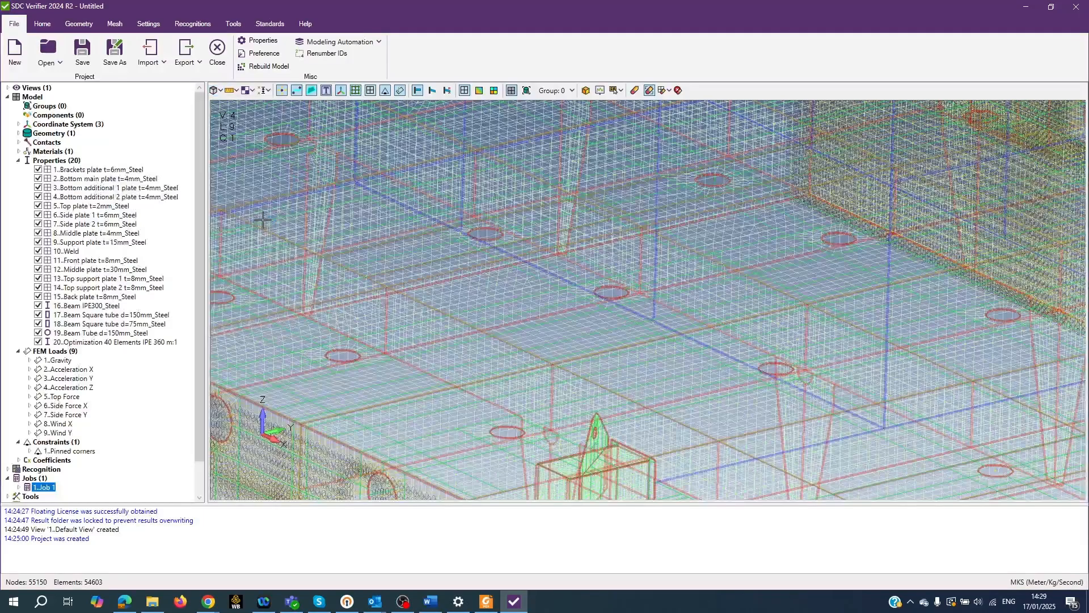
{"action": "scroll", "coordinate": [505, 288], "scroll_direction": "down", "scroll_amount": 2}
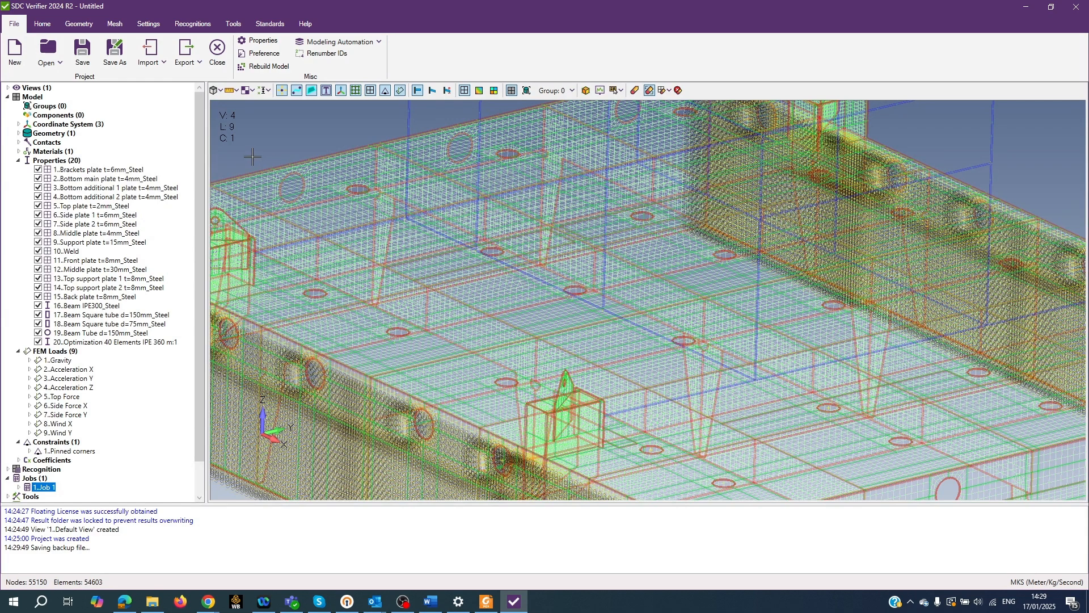
{"action": "left_click", "coordinate": [215, 90]}
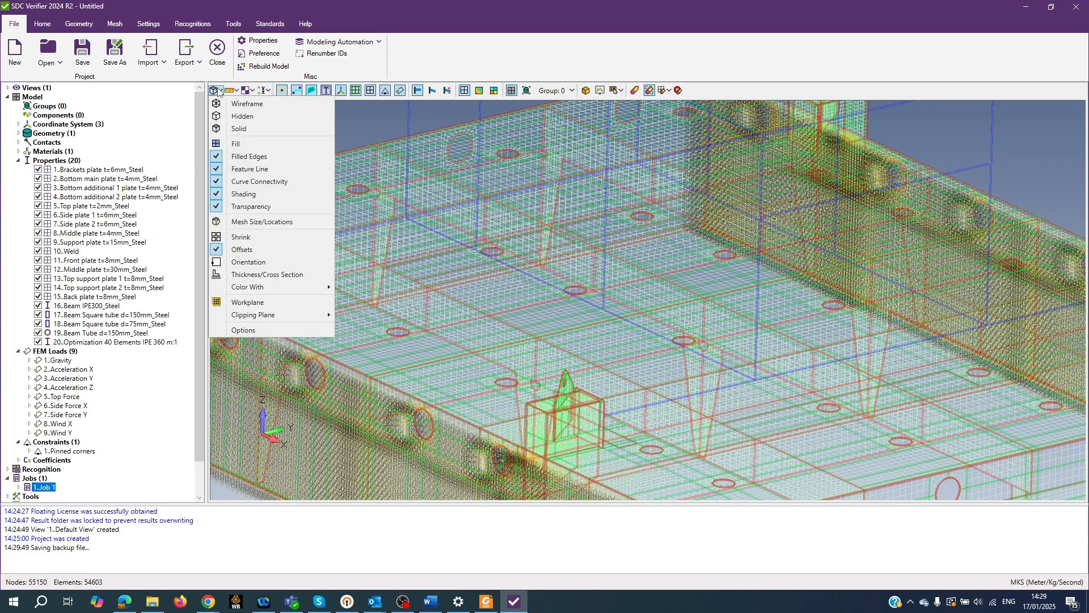
{"action": "left_click", "coordinate": [244, 221]}
{"action": "left_click", "coordinate": [217, 90]}
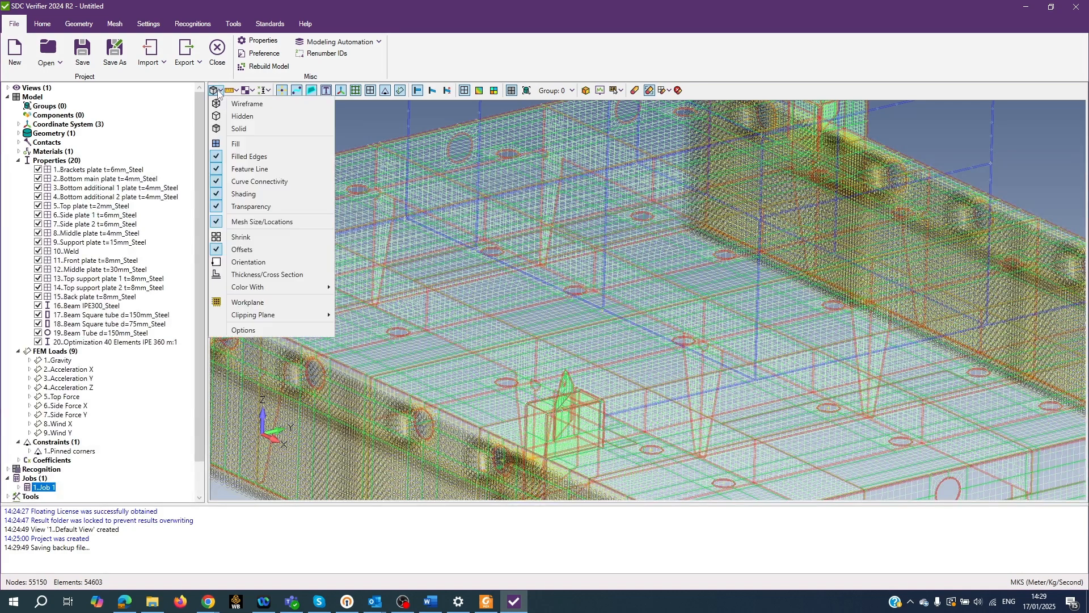
{"action": "left_click", "coordinate": [254, 208]}
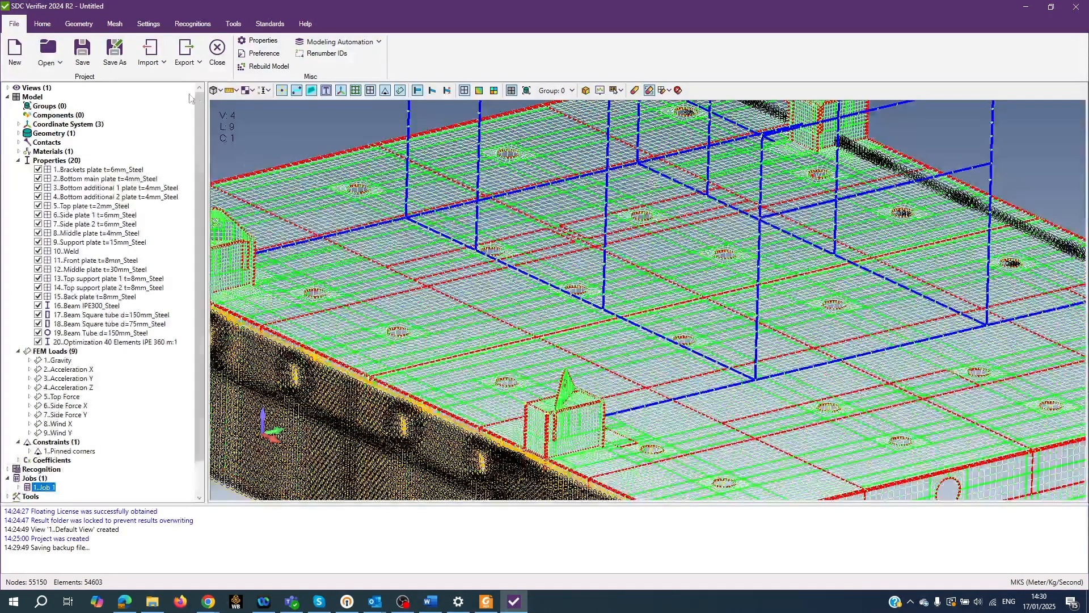
Step: Turn on the Shrink display and inspect the separated elements around the top plate holes up close
{"action": "left_click", "coordinate": [220, 91]}
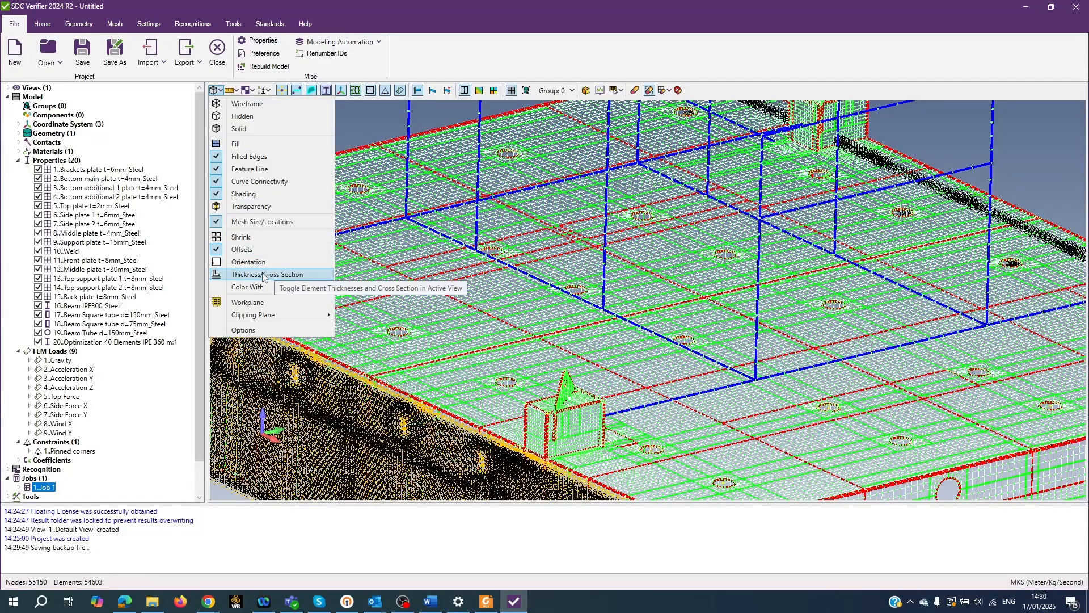
{"action": "left_click", "coordinate": [259, 239]}
{"action": "scroll", "coordinate": [561, 315], "scroll_direction": "down", "scroll_amount": 3}
{"action": "scroll", "coordinate": [561, 315], "scroll_direction": "up", "scroll_amount": 6}
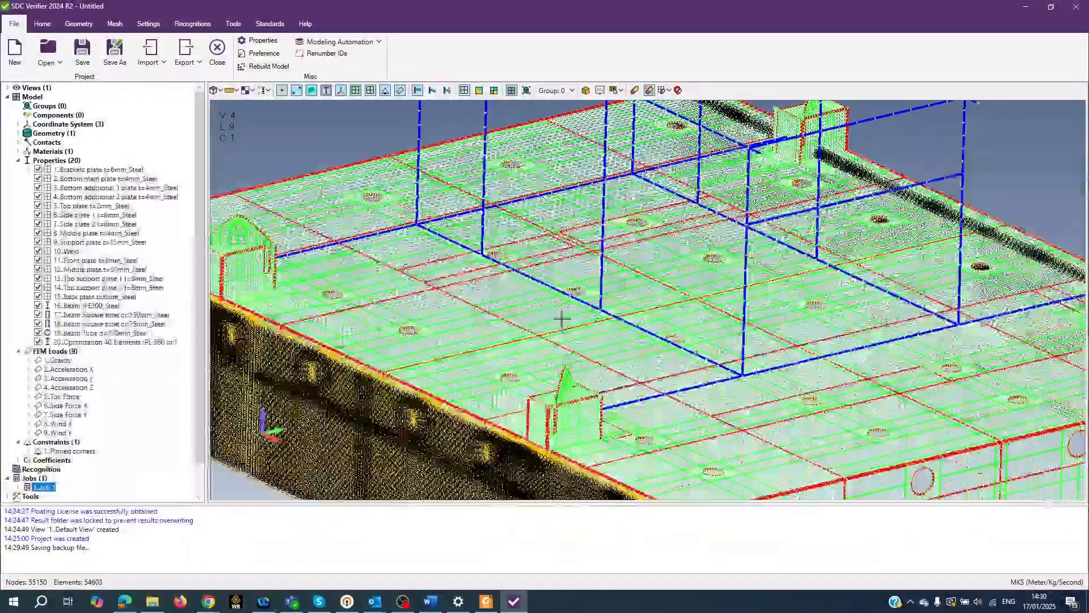
{"action": "scroll", "coordinate": [561, 316], "scroll_direction": "up", "scroll_amount": 5}
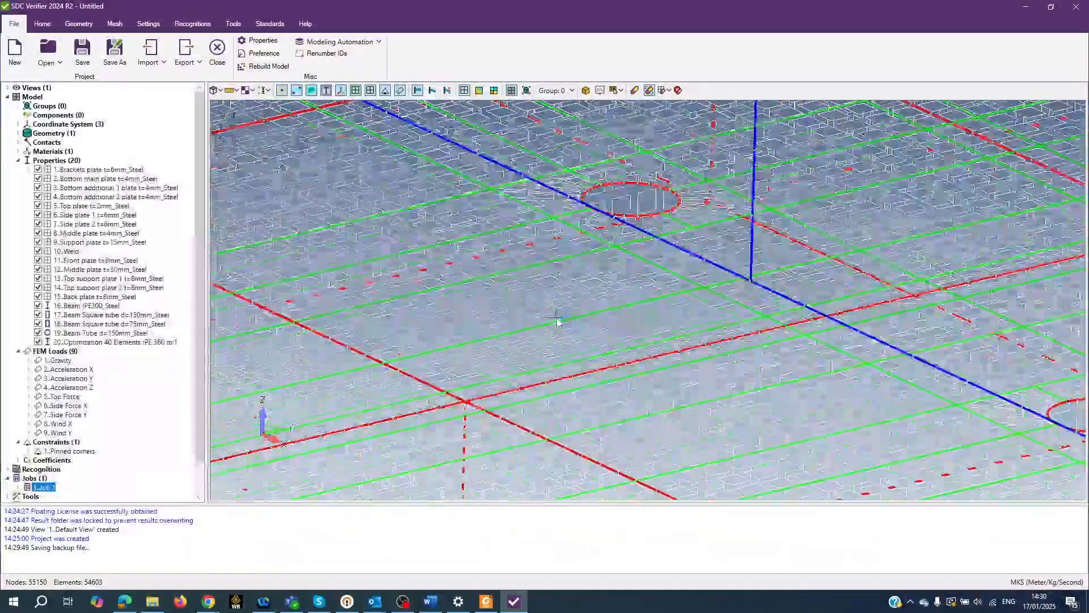
{"action": "scroll", "coordinate": [551, 327], "scroll_direction": "down", "scroll_amount": 3}
{"action": "scroll", "coordinate": [556, 322], "scroll_direction": "up", "scroll_amount": 3}
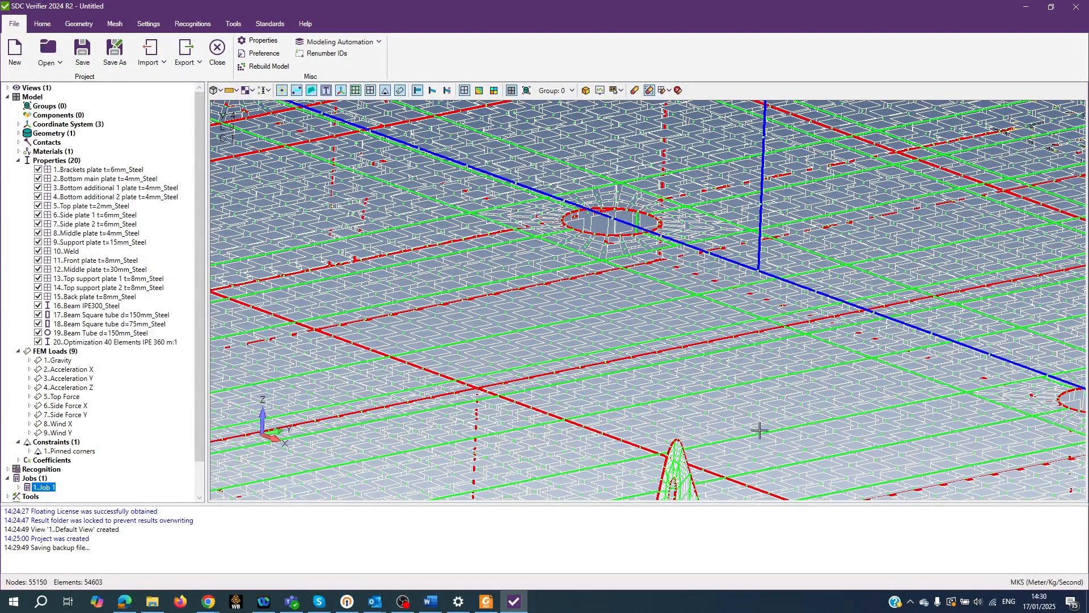
Step: Turn the Offsets display off and back on to compare how the elements are drawn
{"action": "left_click", "coordinate": [219, 90]}
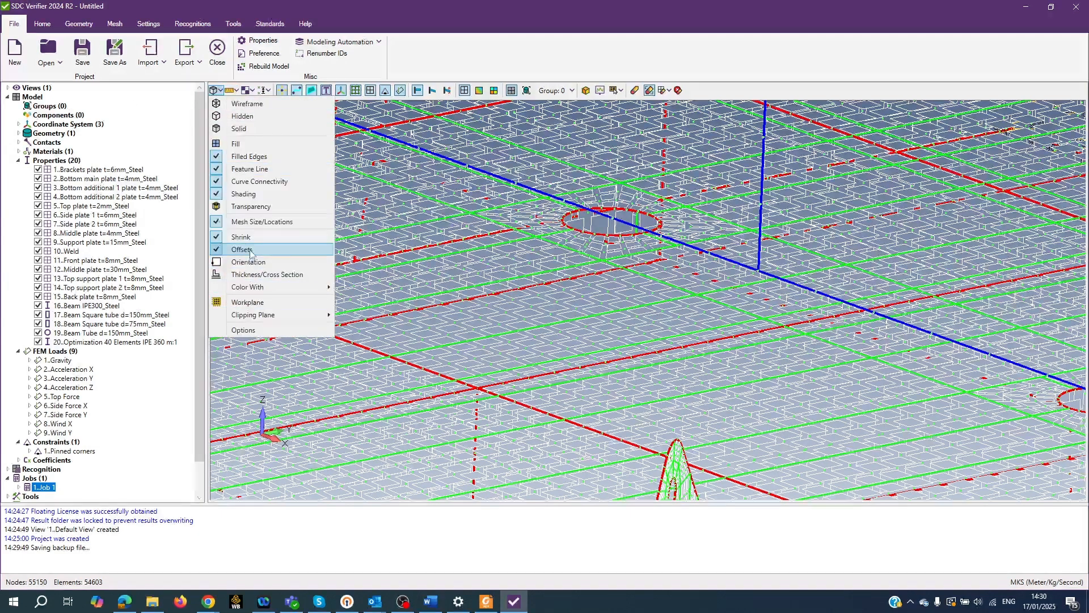
{"action": "left_click", "coordinate": [252, 250]}
{"action": "scroll", "coordinate": [437, 321], "scroll_direction": "up", "scroll_amount": 3}
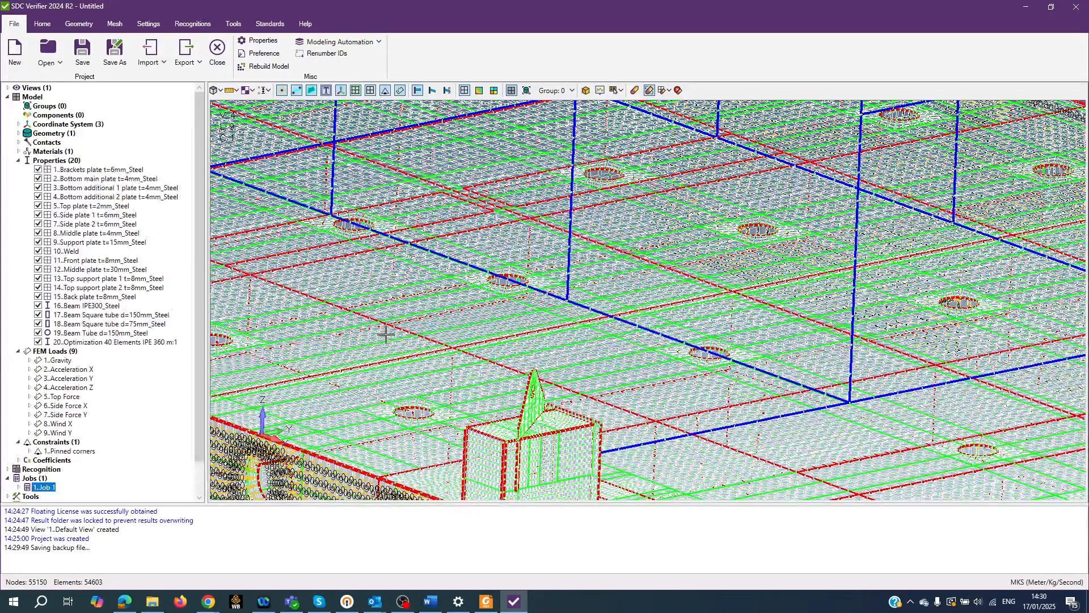
{"action": "left_click", "coordinate": [217, 91]}
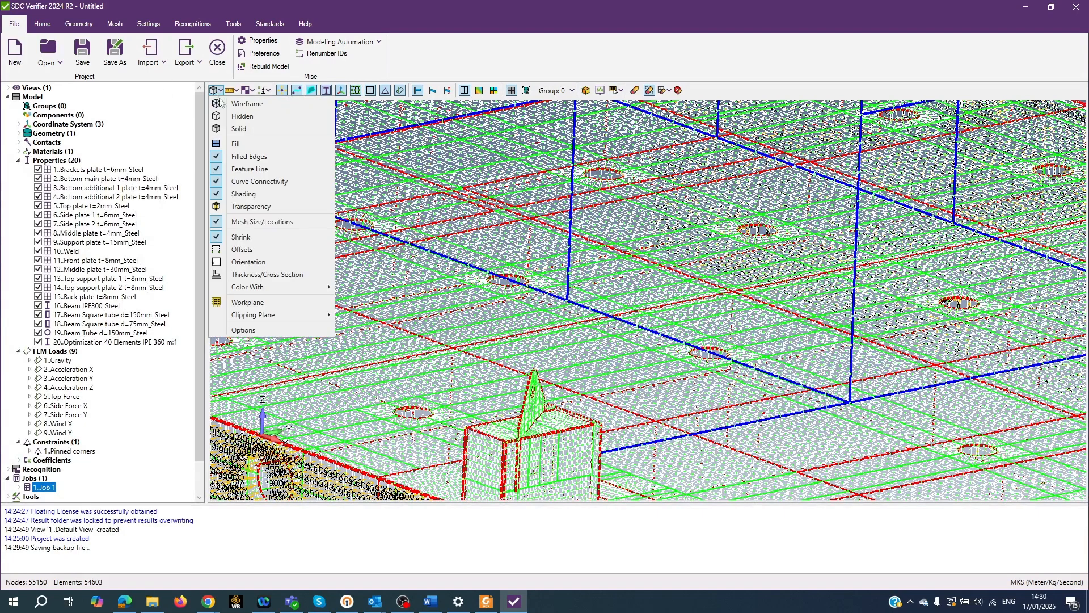
{"action": "left_click", "coordinate": [254, 244]}
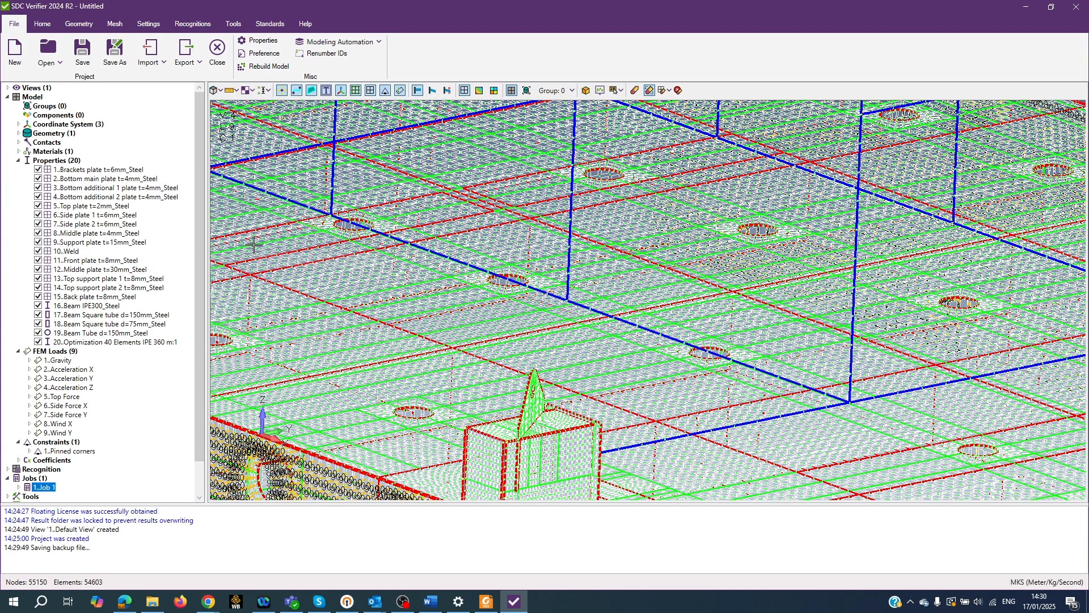
{"action": "scroll", "coordinate": [366, 273], "scroll_direction": "down", "scroll_amount": 3}
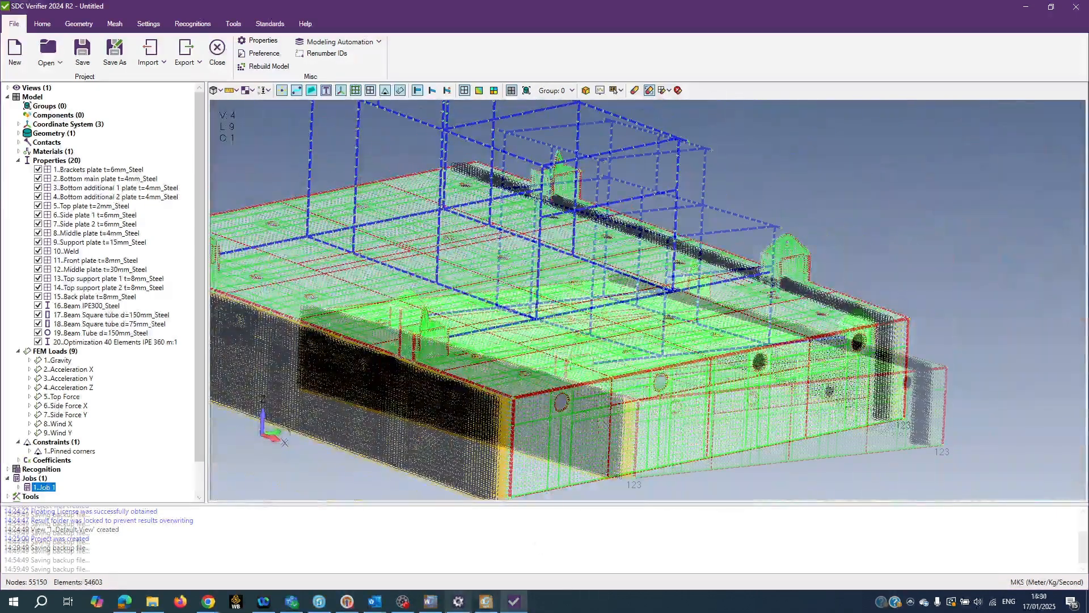
Step: Turn on the Orientation display and inspect the direction arrows on the beams and plate elements up close
{"action": "left_click", "coordinate": [220, 90]}
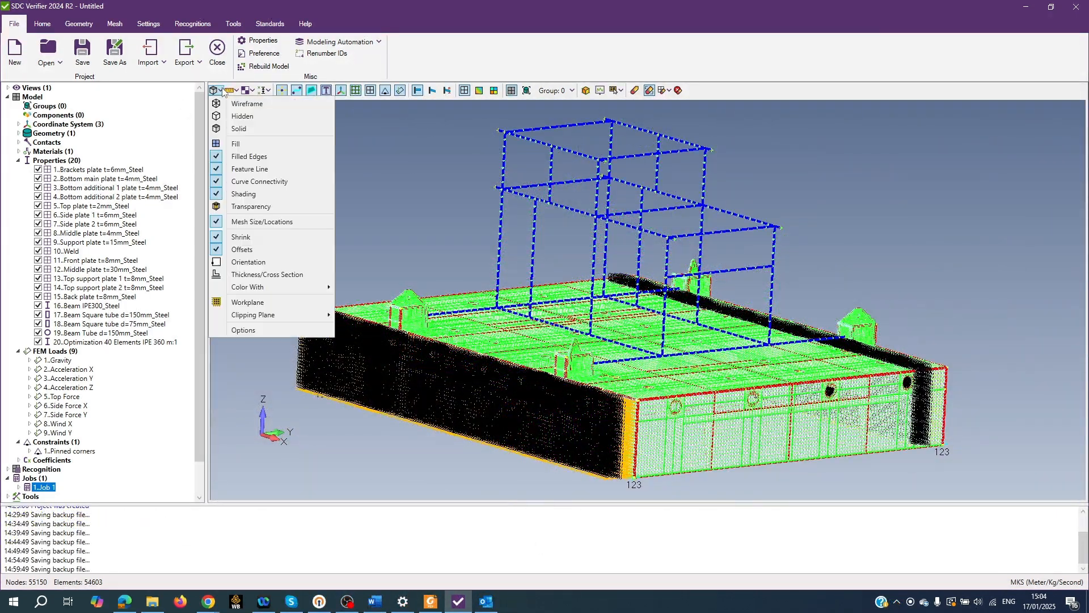
{"action": "left_click", "coordinate": [248, 262]}
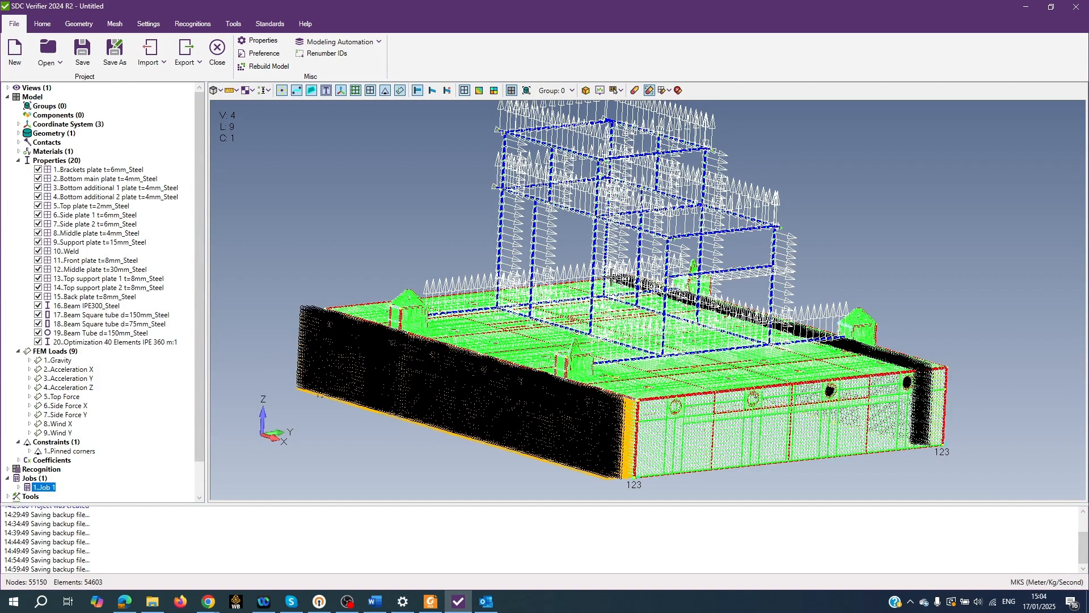
{"action": "scroll", "coordinate": [683, 312], "scroll_direction": "up", "scroll_amount": 8}
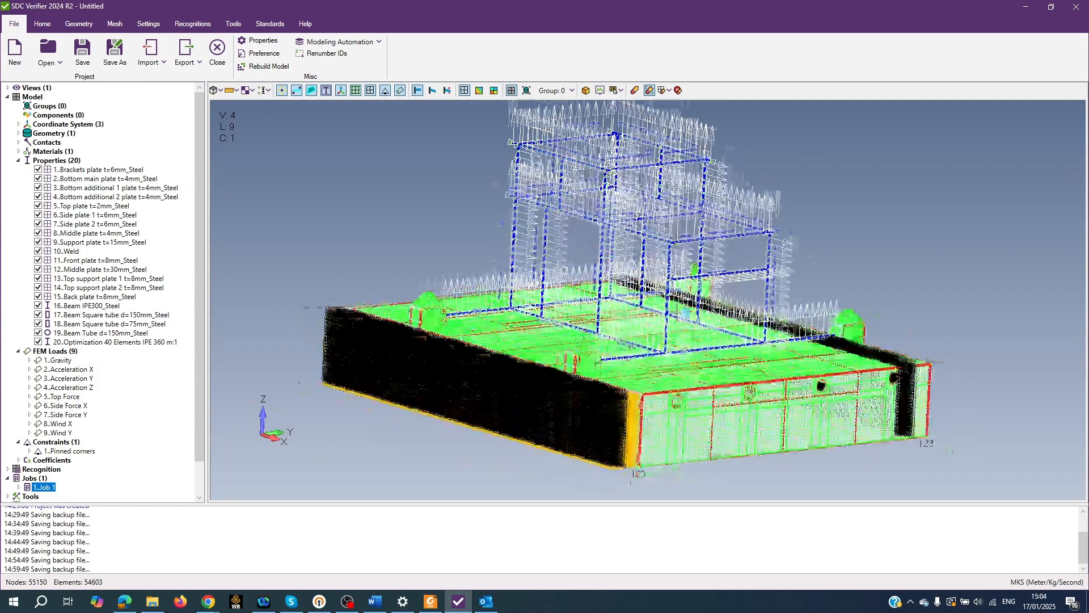
{"action": "scroll", "coordinate": [675, 314], "scroll_direction": "up", "scroll_amount": 6}
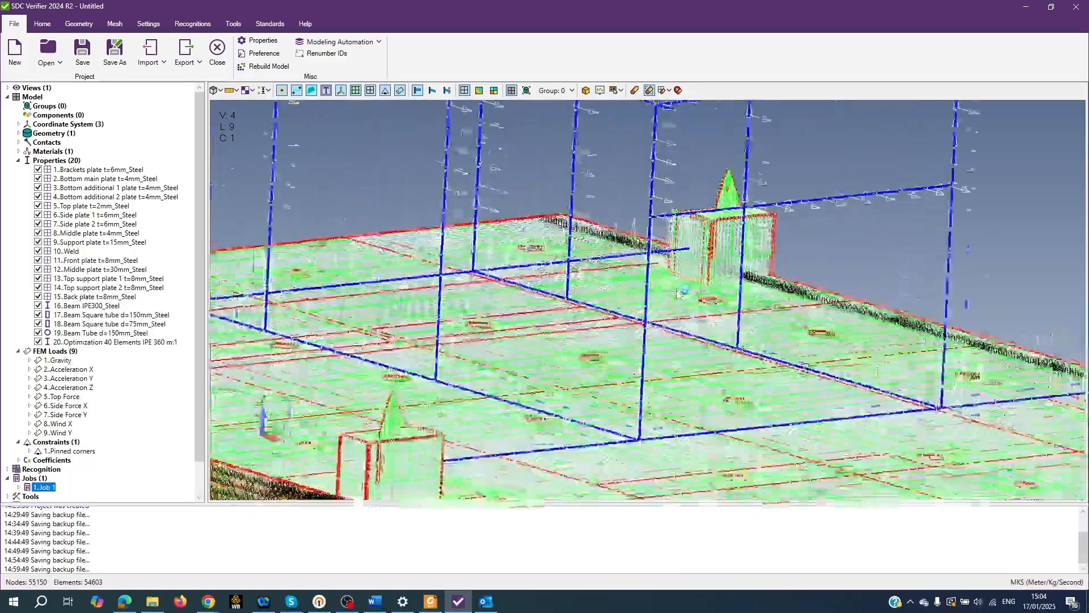
{"action": "scroll", "coordinate": [775, 379], "scroll_direction": "up", "scroll_amount": 8}
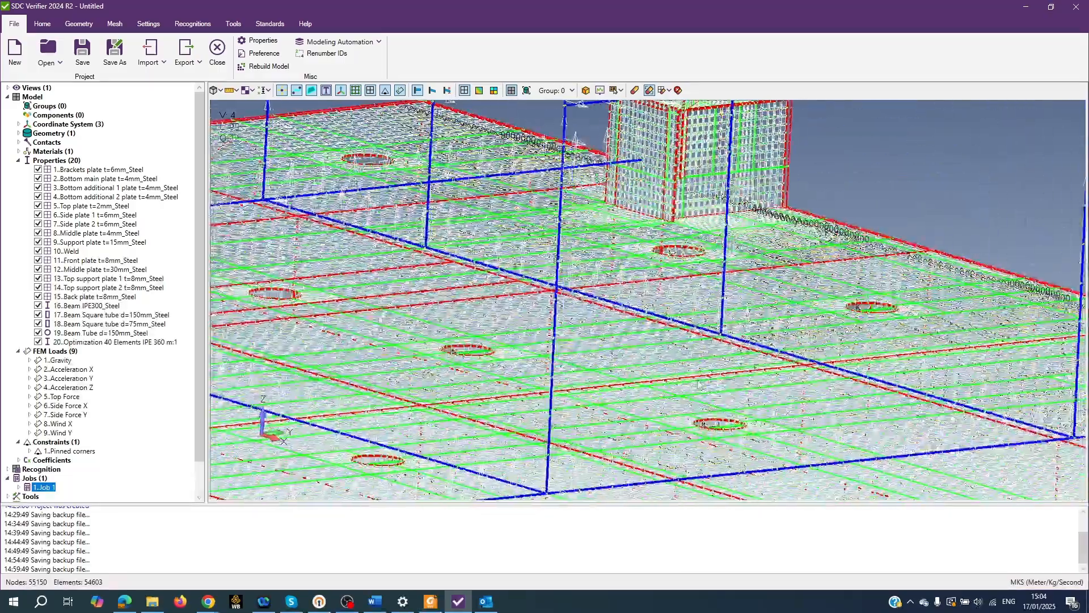
{"action": "scroll", "coordinate": [745, 382], "scroll_direction": "up", "scroll_amount": 8}
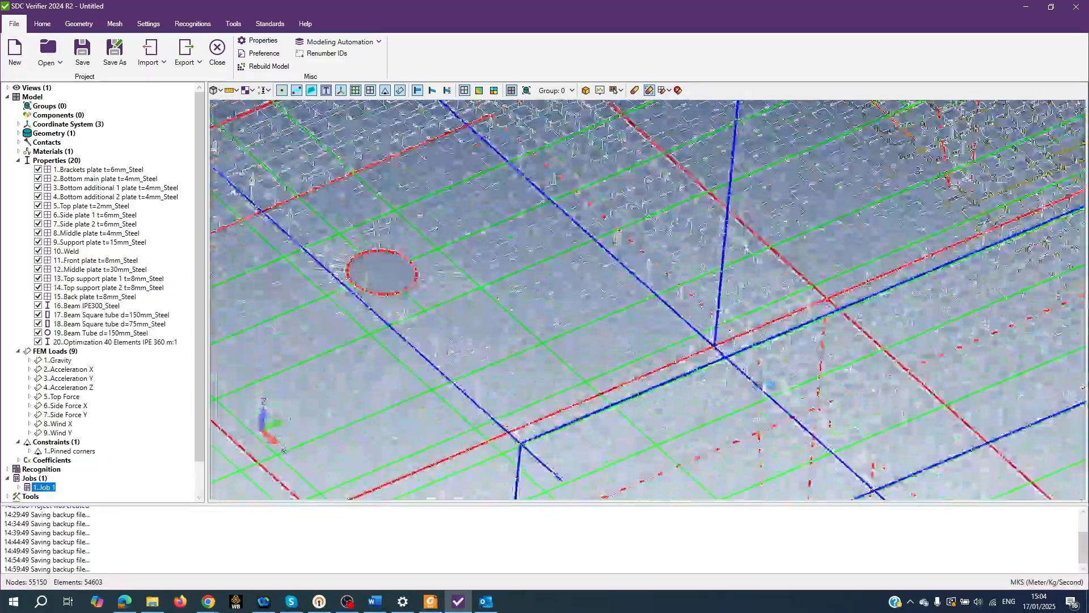
{"action": "scroll", "coordinate": [745, 381], "scroll_direction": "up", "scroll_amount": 2}
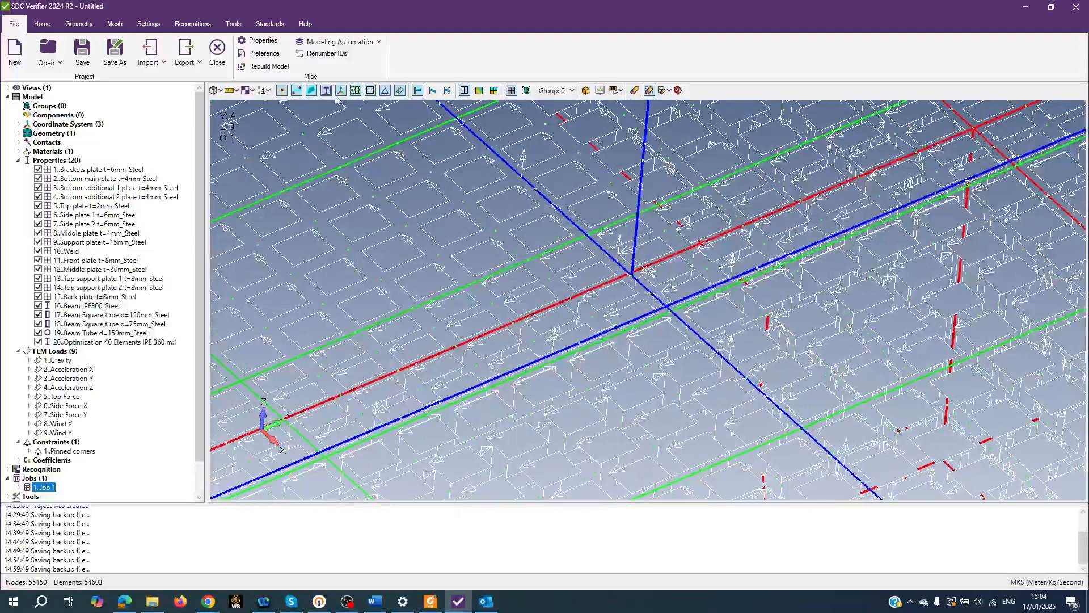
Step: Turn on the Thickness/Cross Section display and inspect the tube, I-beam and plate shapes from close up to the overall frame
{"action": "left_click", "coordinate": [220, 91]}
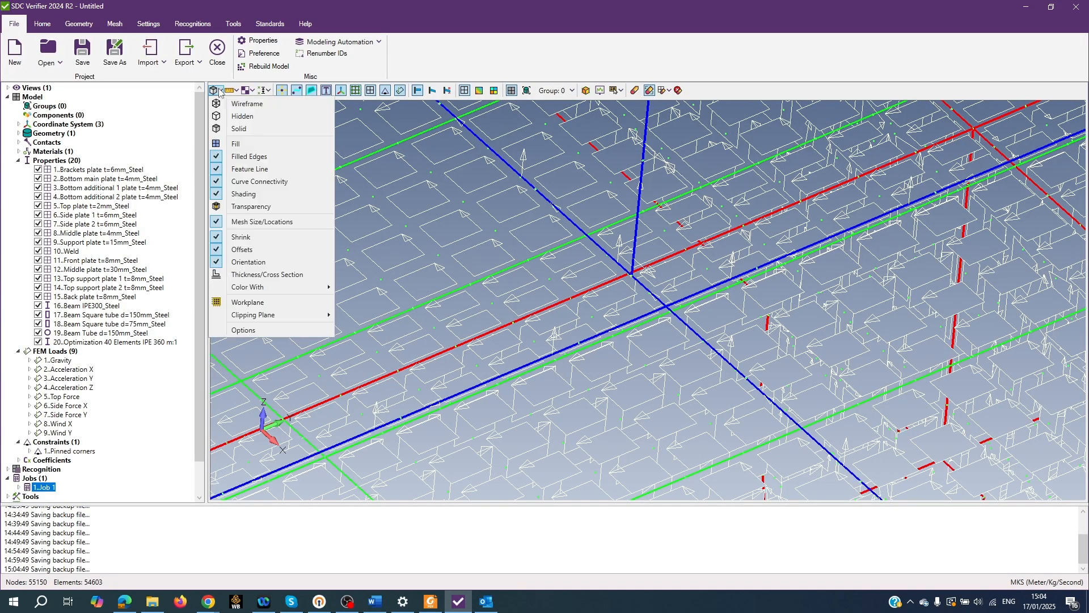
{"action": "left_click", "coordinate": [257, 275]}
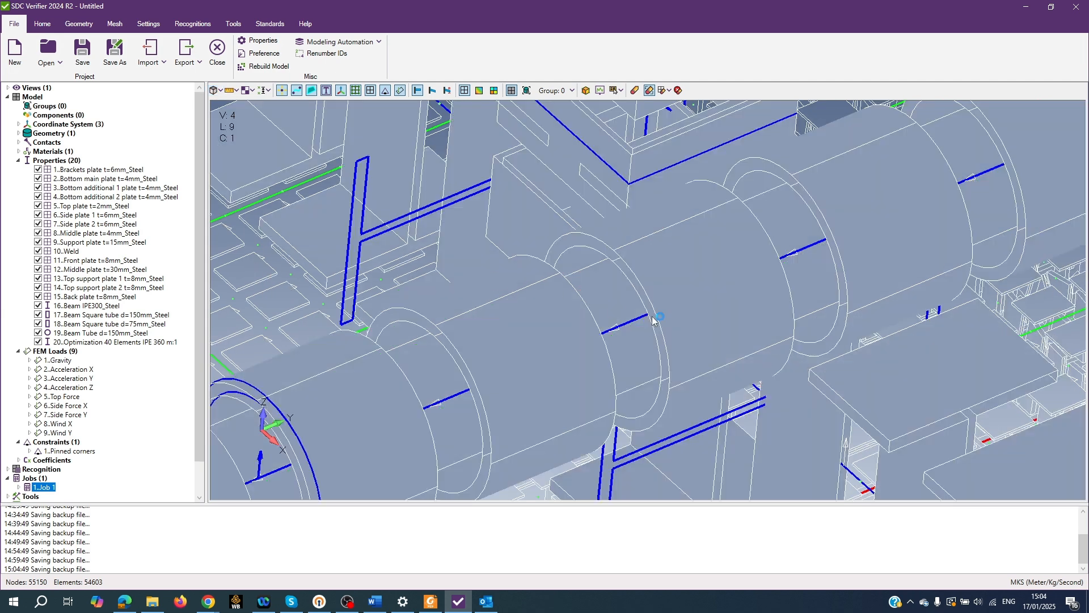
{"action": "scroll", "coordinate": [653, 317], "scroll_direction": "down", "scroll_amount": 1}
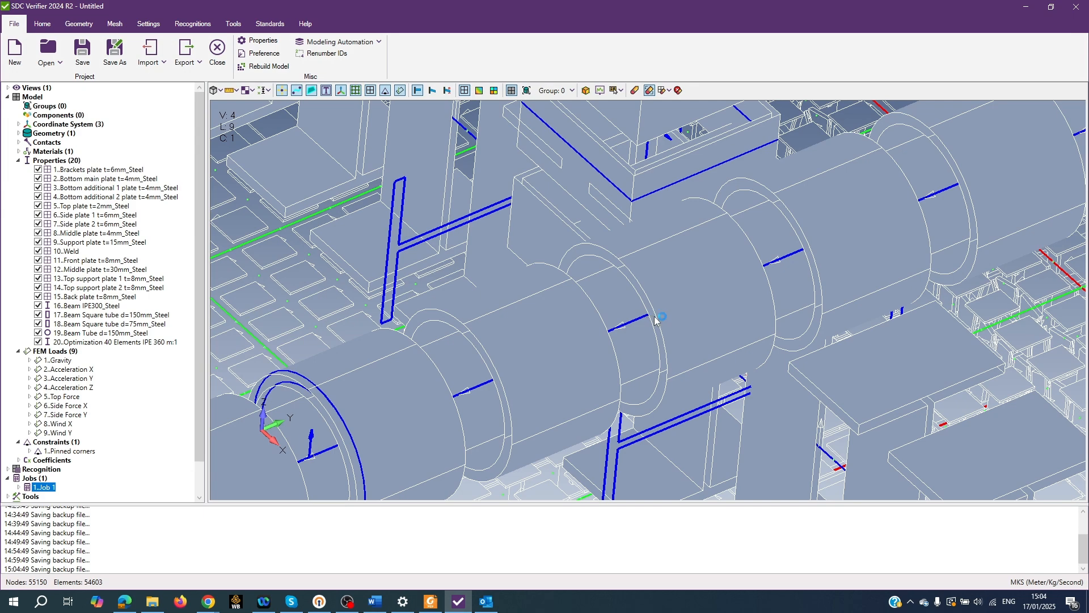
{"action": "scroll", "coordinate": [655, 318], "scroll_direction": "down", "scroll_amount": 2}
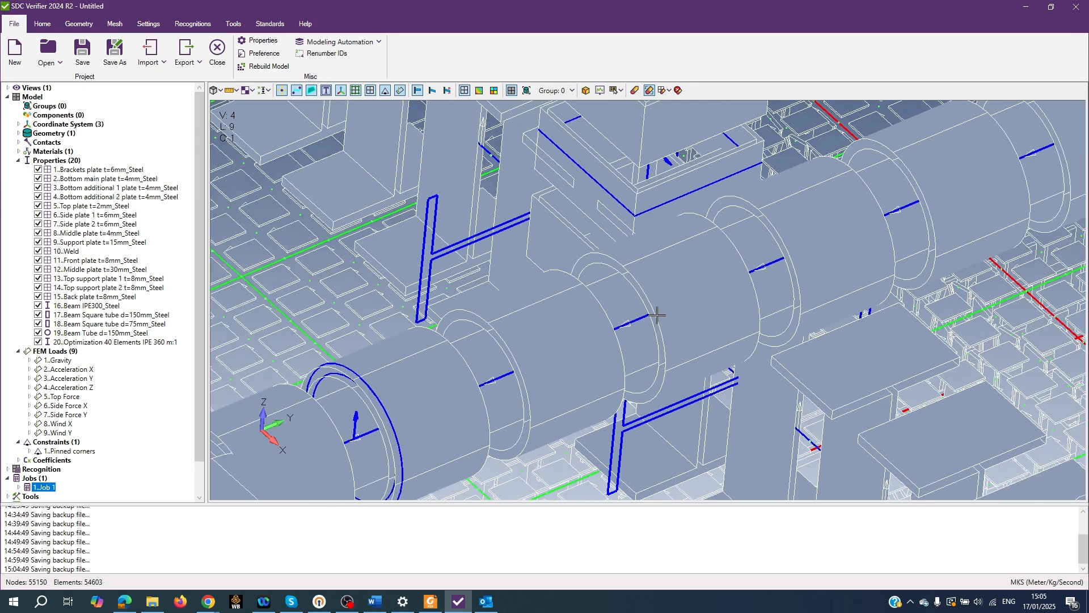
{"action": "scroll", "coordinate": [655, 316], "scroll_direction": "down", "scroll_amount": 5}
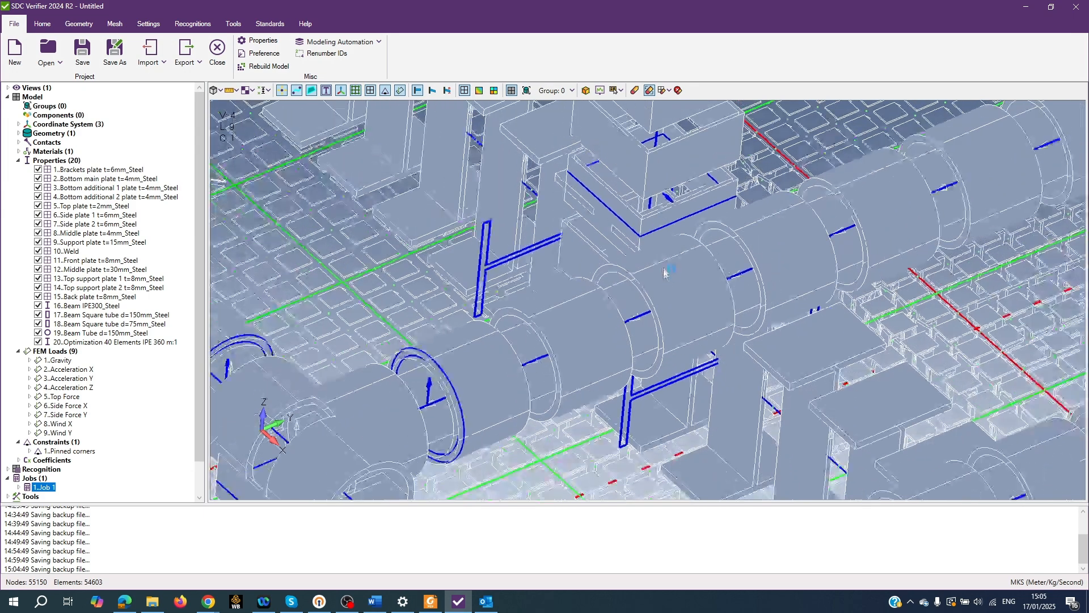
{"action": "scroll", "coordinate": [651, 240], "scroll_direction": "down", "scroll_amount": 5}
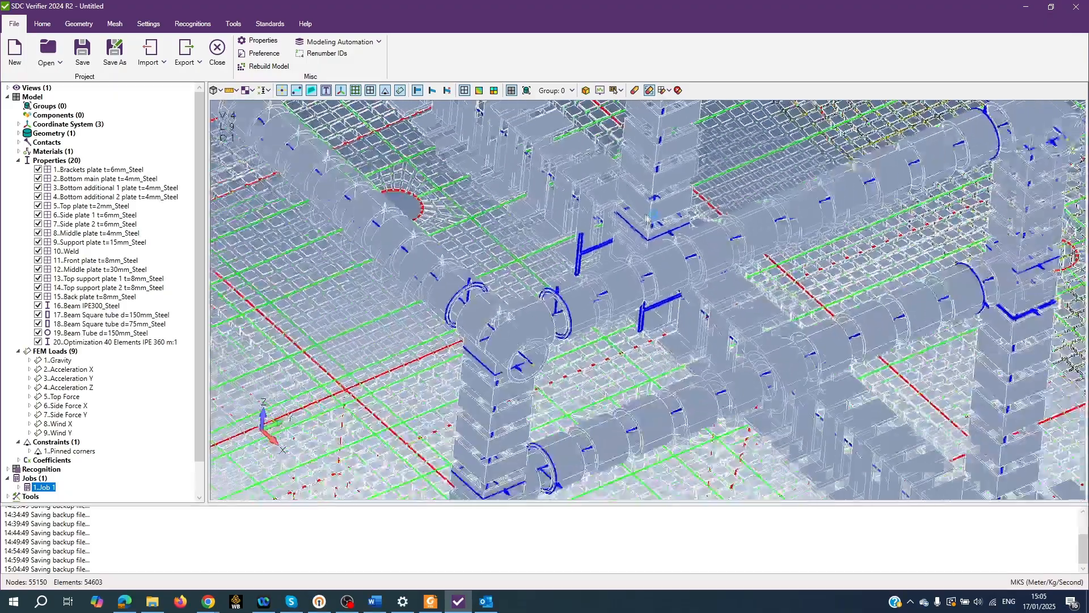
{"action": "scroll", "coordinate": [622, 295], "scroll_direction": "down", "scroll_amount": 5}
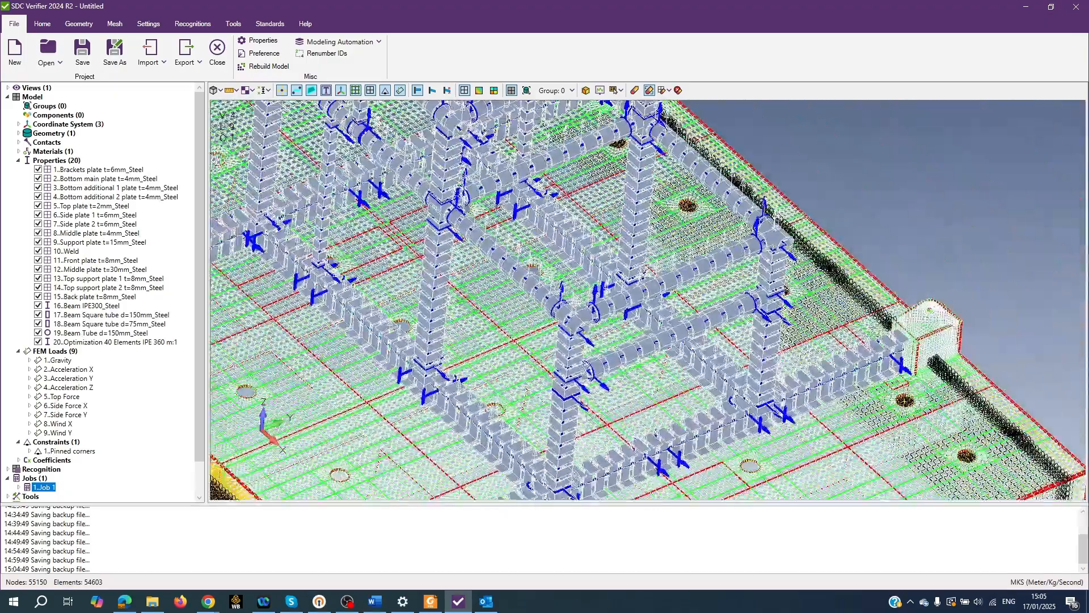
{"action": "middle_click_drag", "start_coordinate": [591, 404], "coordinate": [608, 362]}
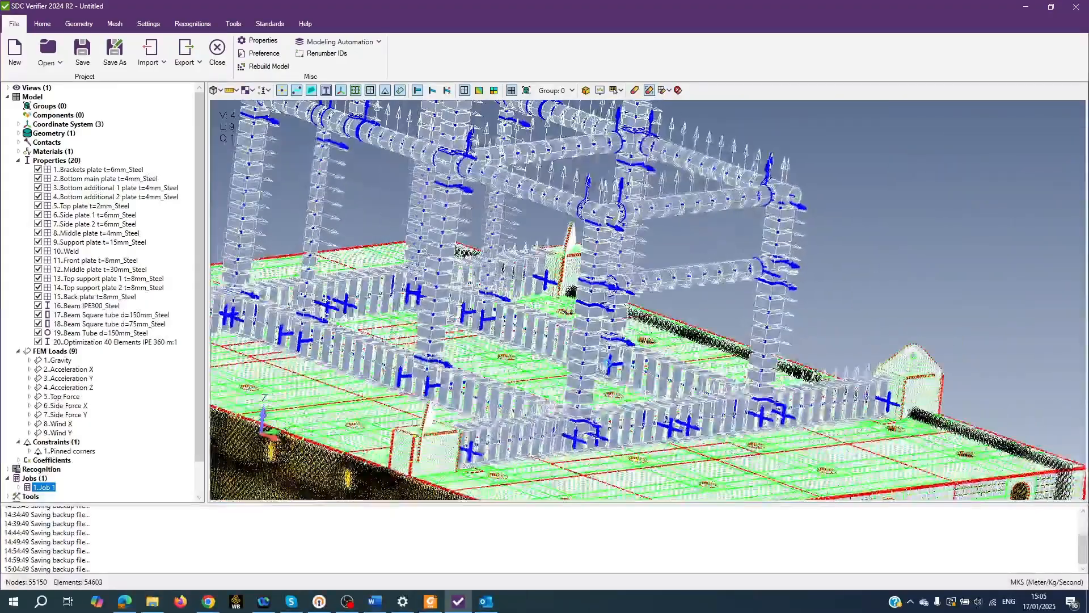
Step: Turn off the Orientation display so the direction arrows are removed from the elements
{"action": "left_click", "coordinate": [220, 90]}
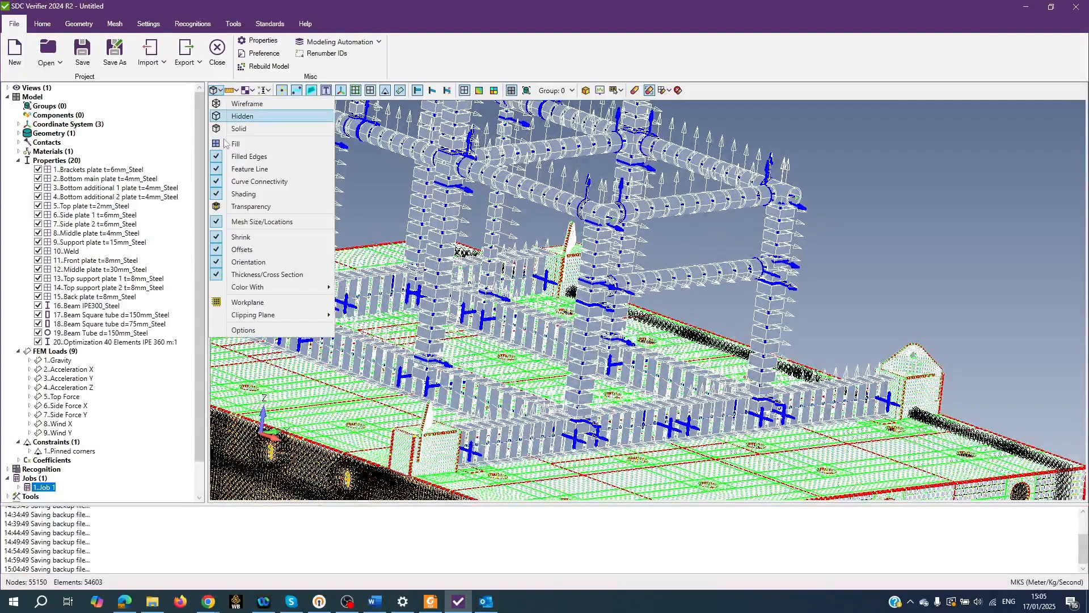
{"action": "left_click", "coordinate": [245, 275]}
{"action": "middle_click_drag", "start_coordinate": [547, 345], "coordinate": [607, 364]}
{"action": "scroll", "coordinate": [606, 362], "scroll_direction": "down", "scroll_amount": 1}
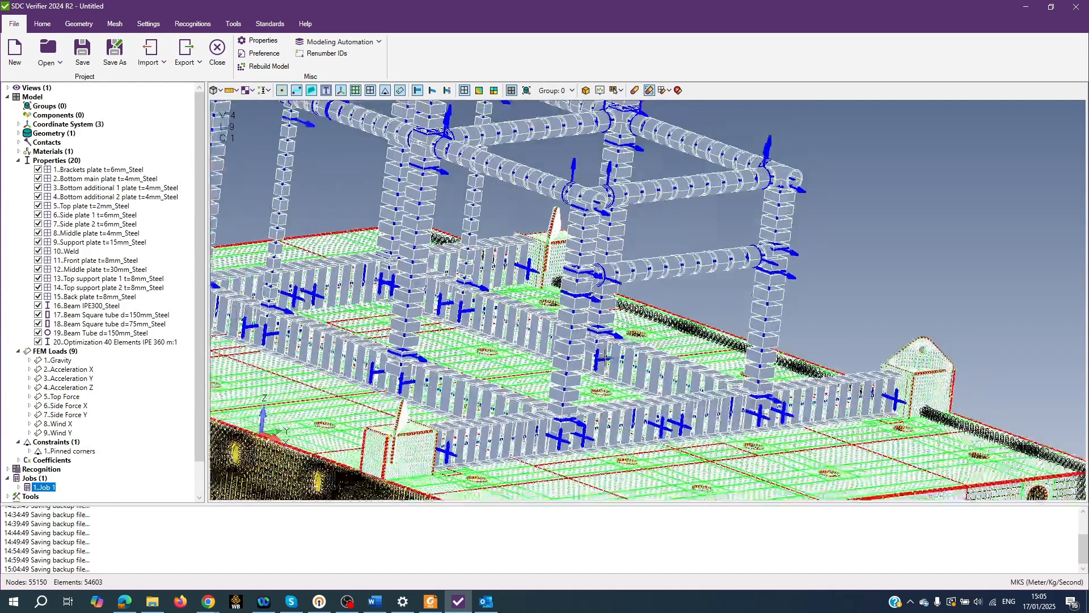
Step: Color the model with Element Colors
{"action": "left_click", "coordinate": [219, 91]}
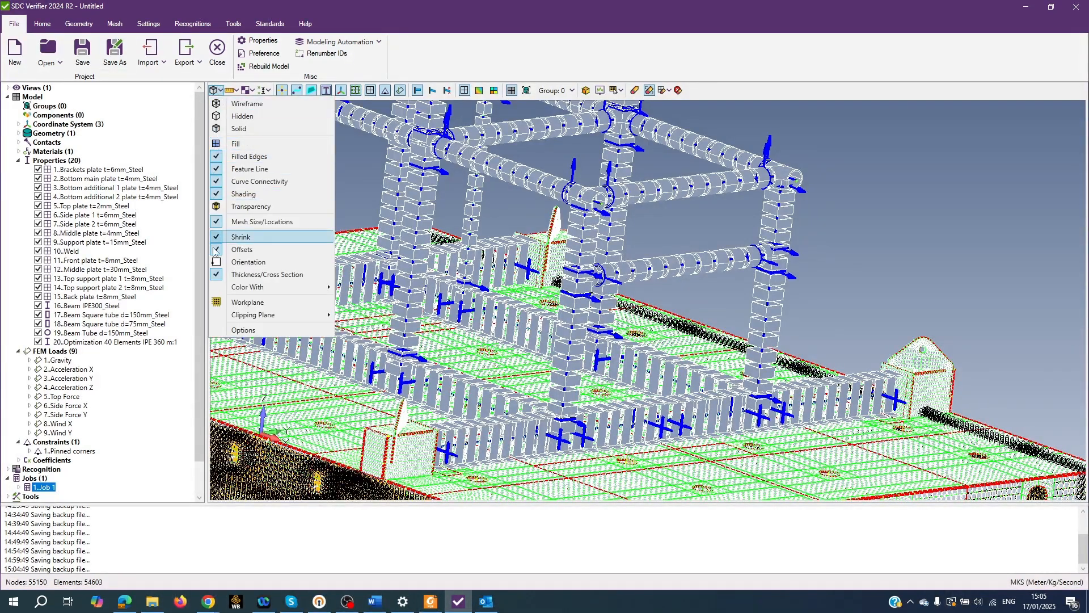
{"action": "mouse_move", "coordinate": [242, 290]}
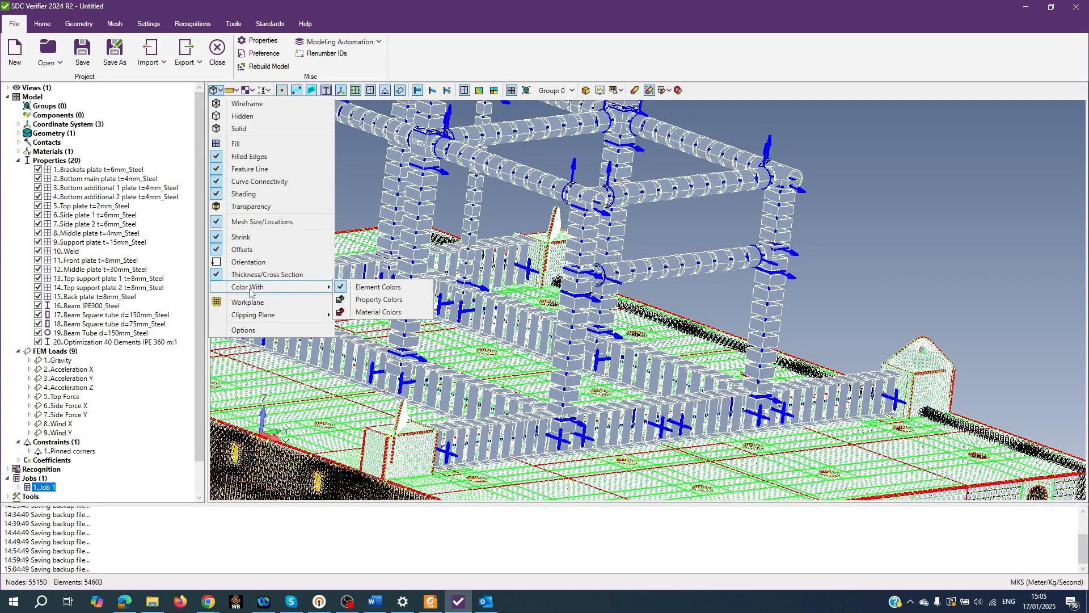
{"action": "left_click", "coordinate": [364, 288]}
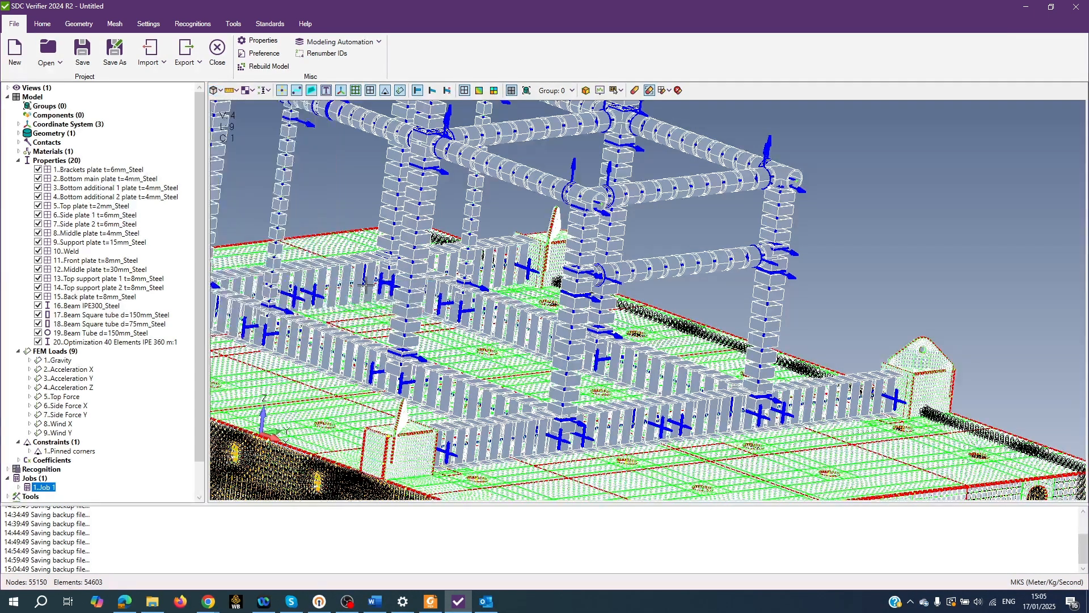
Step: Color the model with Property Colors and review the colors across the frame and mudmat plates
{"action": "left_click", "coordinate": [221, 91]}
{"action": "mouse_move", "coordinate": [298, 287]}
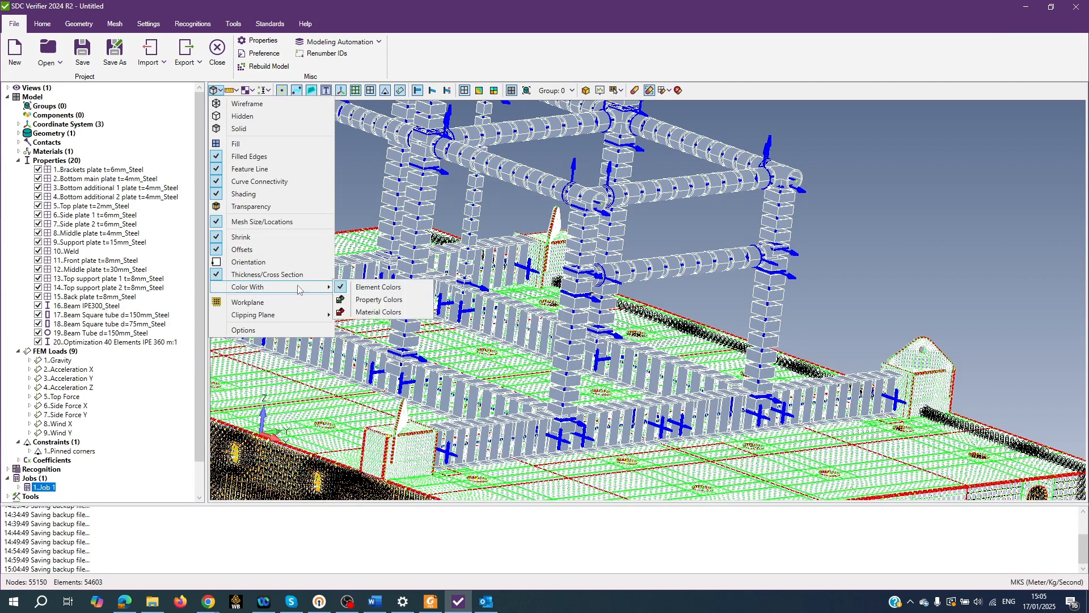
{"action": "left_click", "coordinate": [387, 301]}
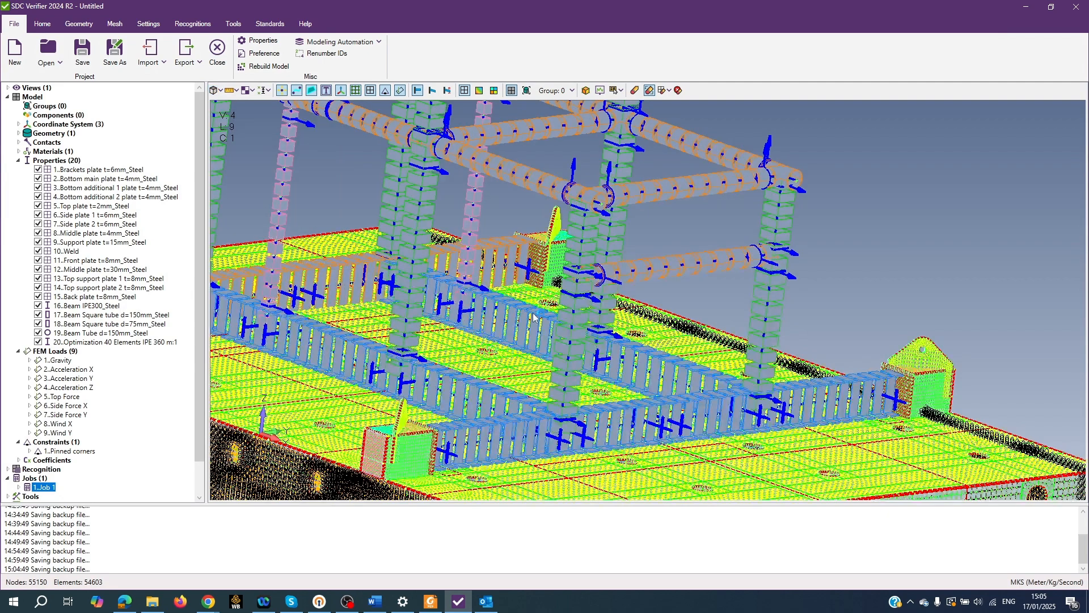
{"action": "scroll", "coordinate": [536, 315], "scroll_direction": "down", "scroll_amount": 3}
{"action": "scroll", "coordinate": [536, 316], "scroll_direction": "down", "scroll_amount": 2}
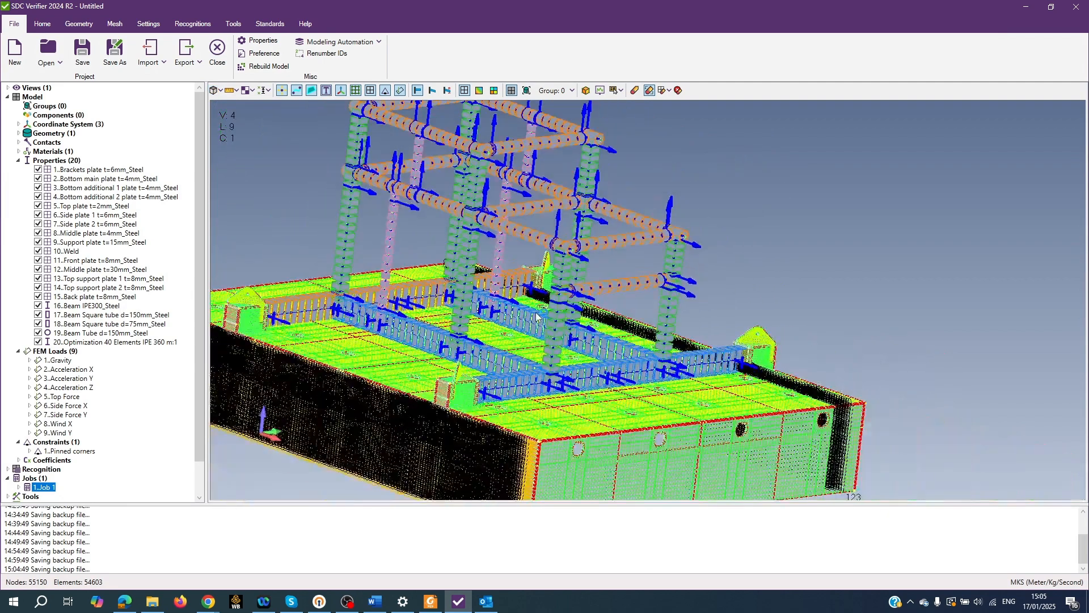
{"action": "scroll", "coordinate": [535, 316], "scroll_direction": "up", "scroll_amount": 2}
Step: Color the model with Material Colors and review the frame and mudmat plates
{"action": "left_click", "coordinate": [219, 90]}
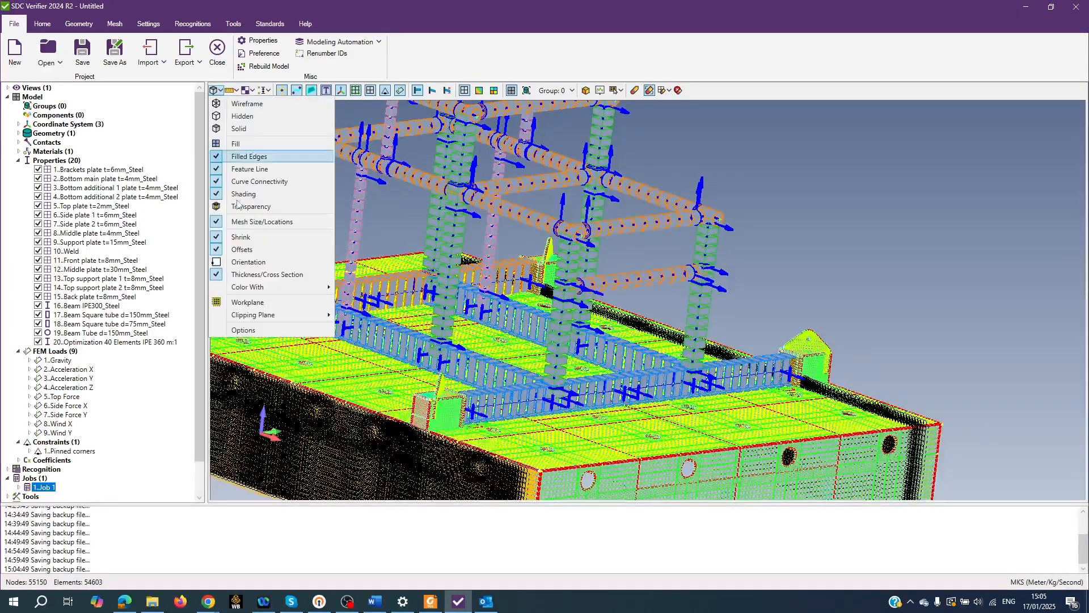
{"action": "mouse_move", "coordinate": [267, 288]}
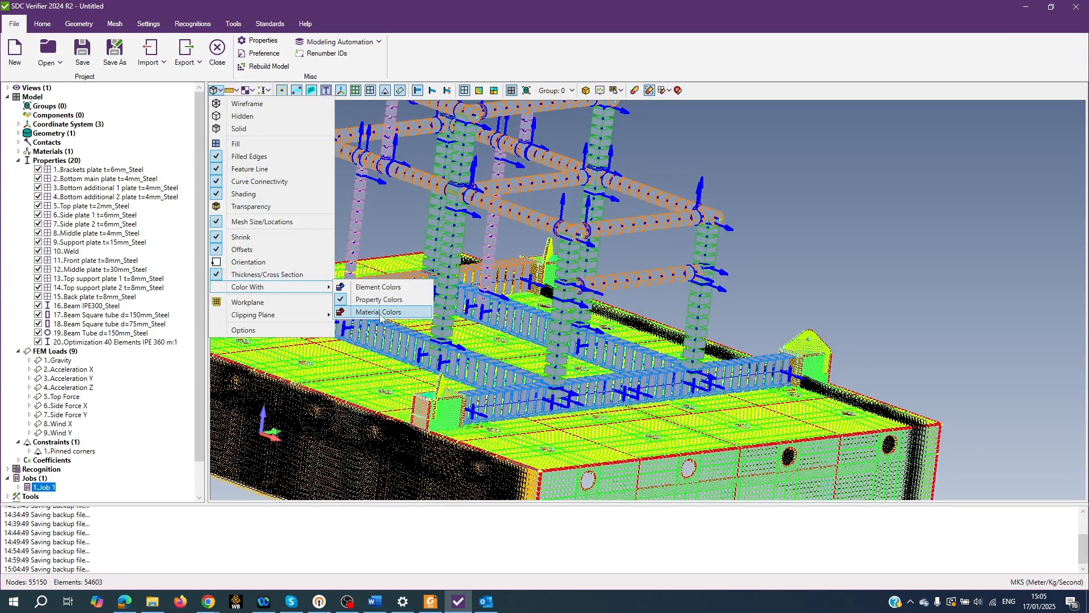
{"action": "left_click", "coordinate": [380, 312]}
{"action": "scroll", "coordinate": [540, 324], "scroll_direction": "down", "scroll_amount": 1}
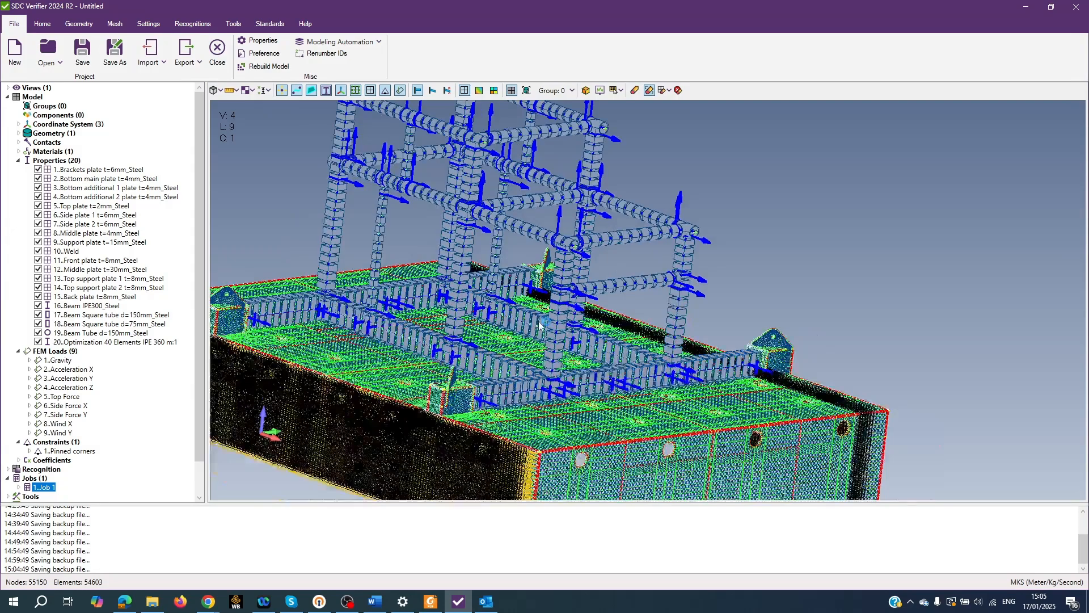
{"action": "scroll", "coordinate": [540, 324], "scroll_direction": "up", "scroll_amount": 2}
{"action": "scroll", "coordinate": [539, 326], "scroll_direction": "up", "scroll_amount": 1}
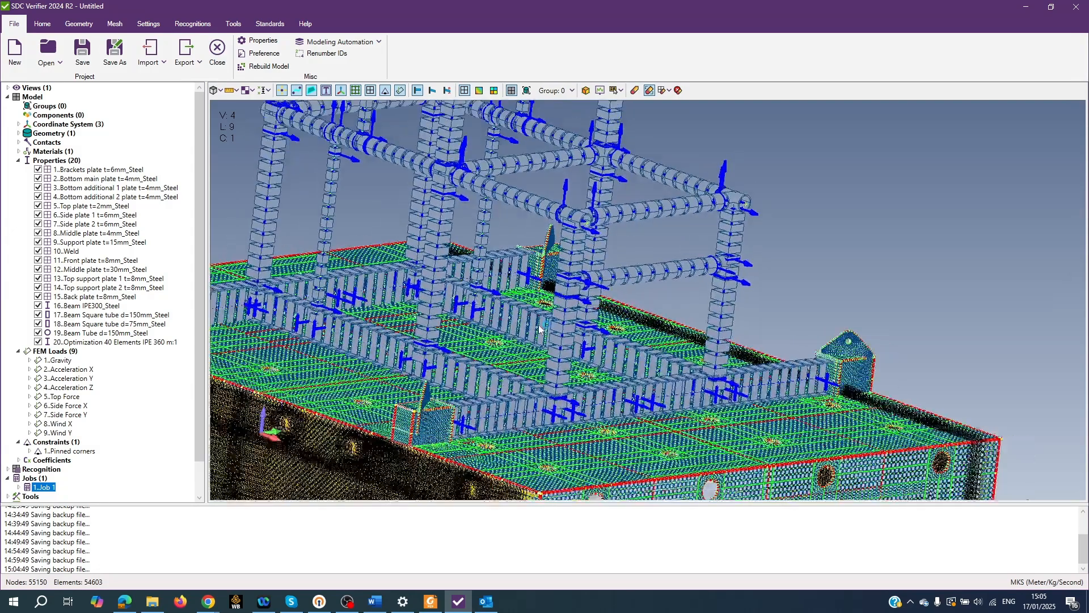
{"action": "scroll", "coordinate": [539, 328], "scroll_direction": "down", "scroll_amount": 1}
Step: Turn the Workplane display on and back off for comparison
{"action": "left_click", "coordinate": [219, 90]}
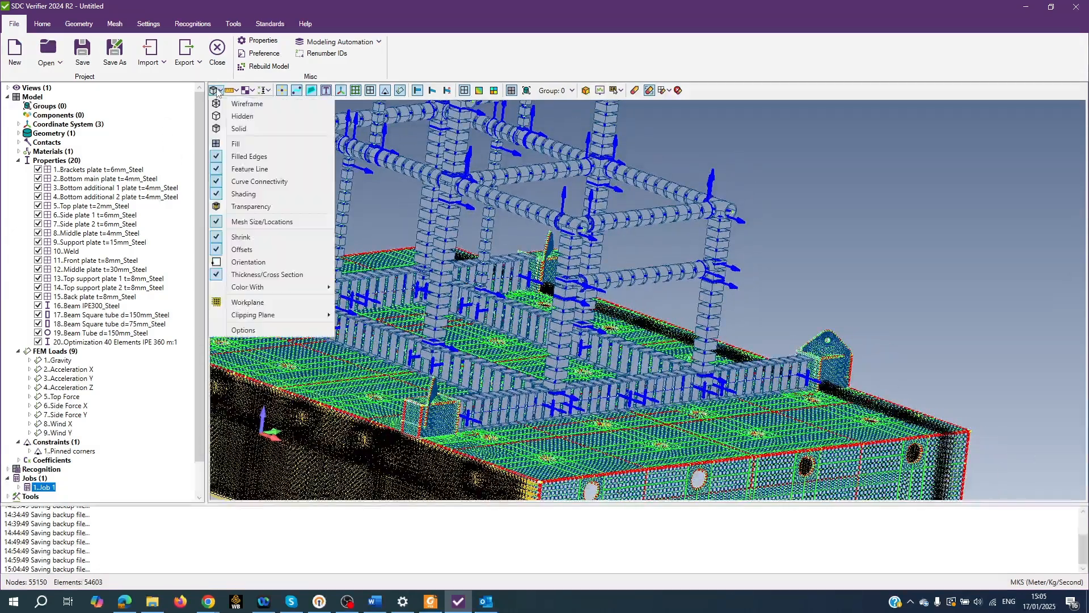
{"action": "left_click", "coordinate": [261, 304]}
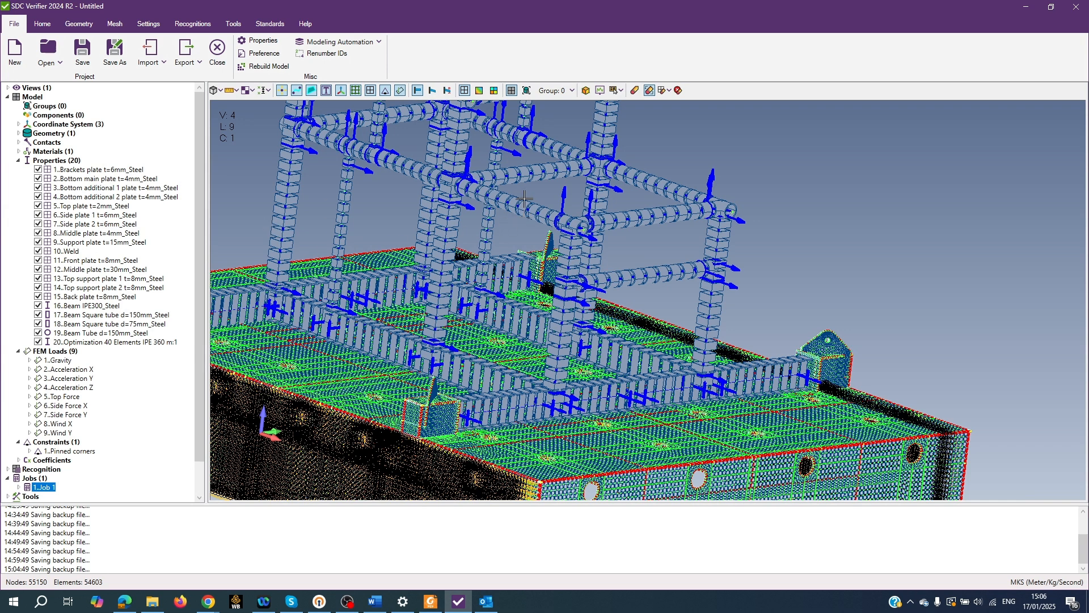
{"action": "left_click", "coordinate": [219, 91]}
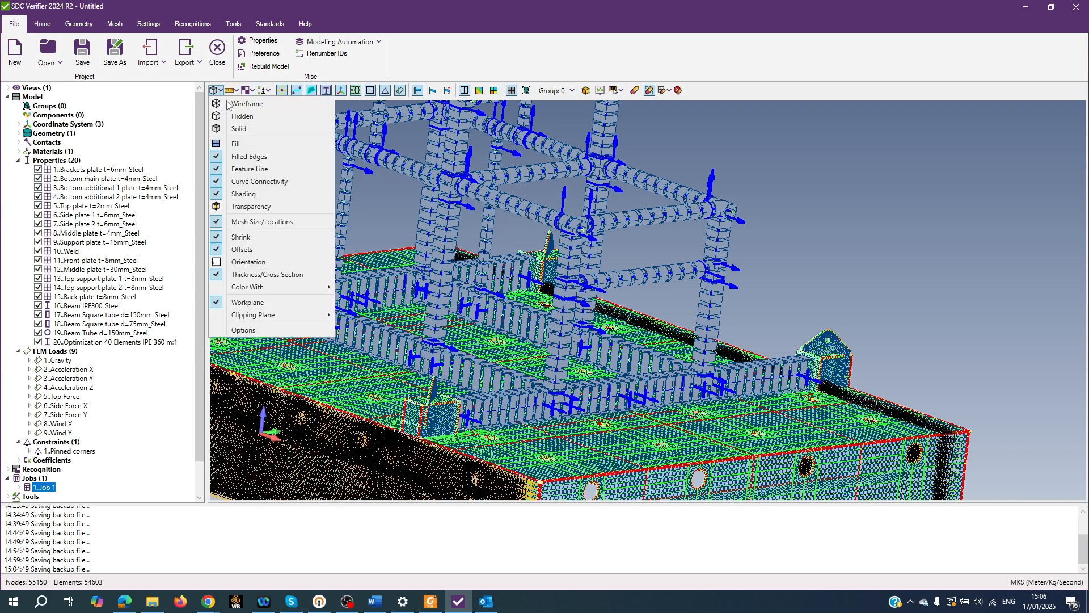
{"action": "left_click", "coordinate": [261, 306]}
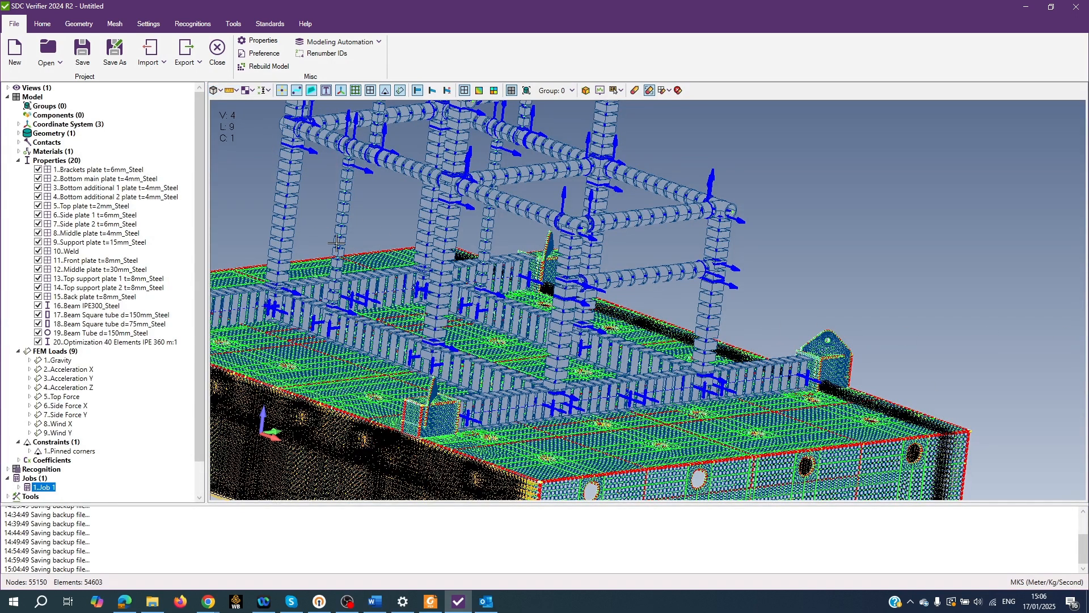
Step: Turn on the clipping plane with Clip Positive Side active and inspect the clipped model
{"action": "left_click", "coordinate": [219, 91]}
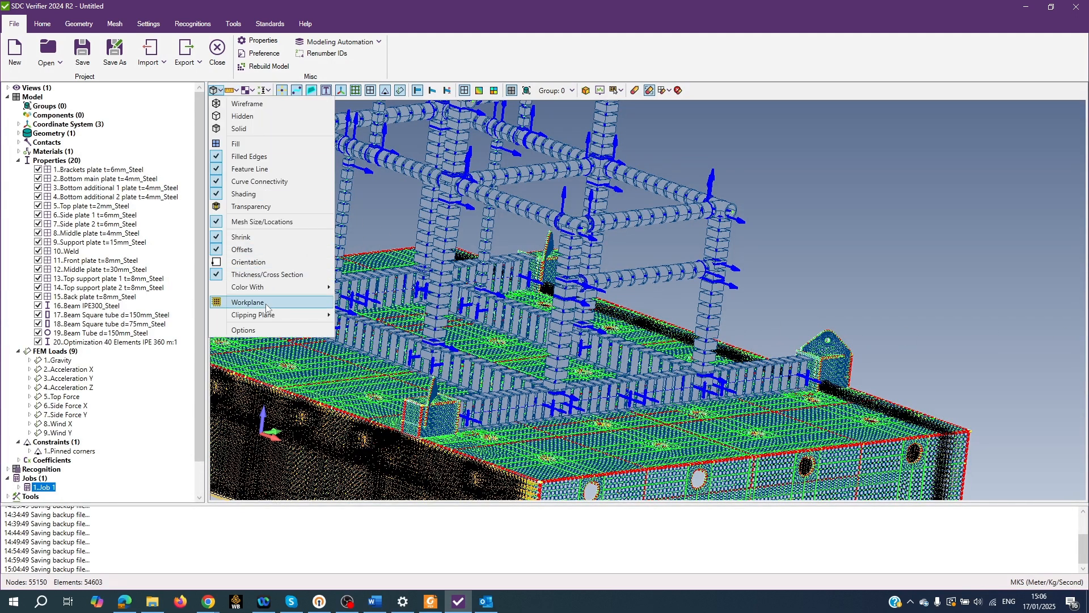
{"action": "mouse_move", "coordinate": [270, 320]}
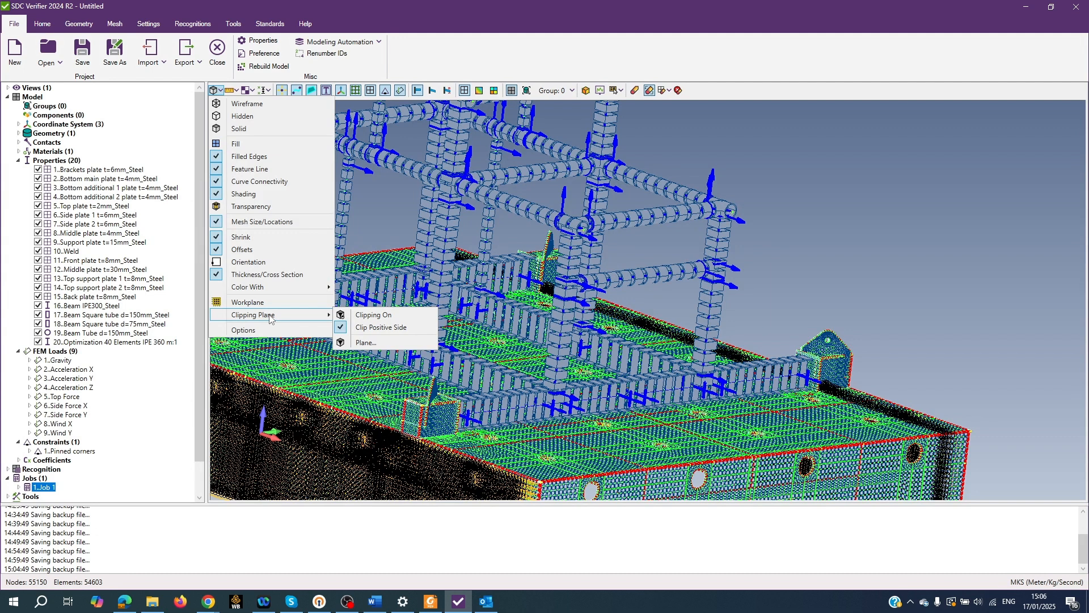
{"action": "left_click", "coordinate": [376, 316]}
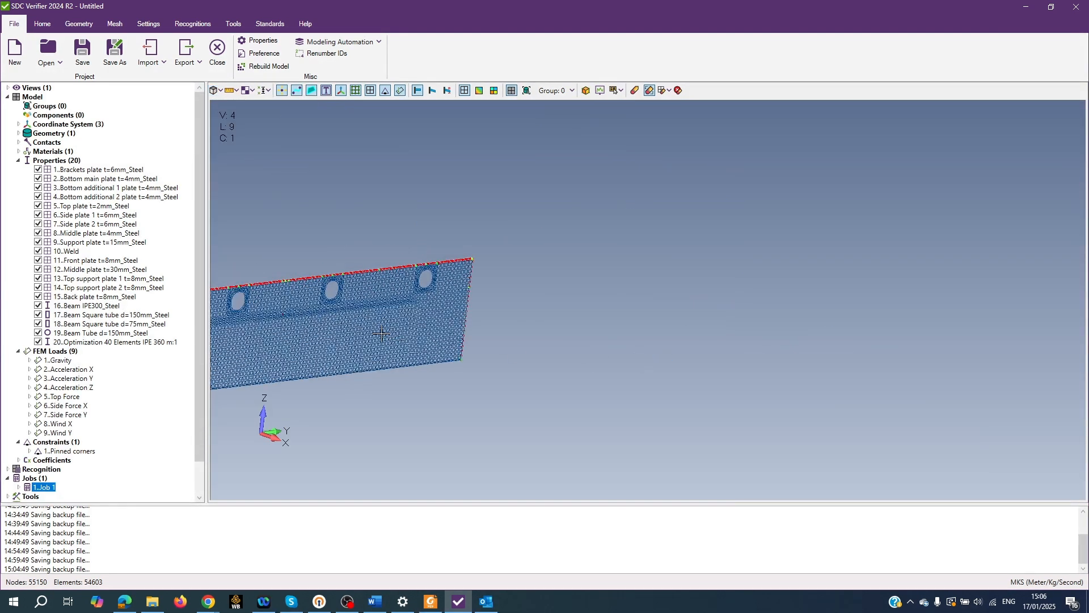
{"action": "mouse_move", "coordinate": [384, 335]}
{"action": "middle_mouse_down"}
{"action": "mouse_move", "coordinate": [465, 322]}
{"action": "mouse_move", "coordinate": [393, 333]}
{"action": "middle_mouse_up"}
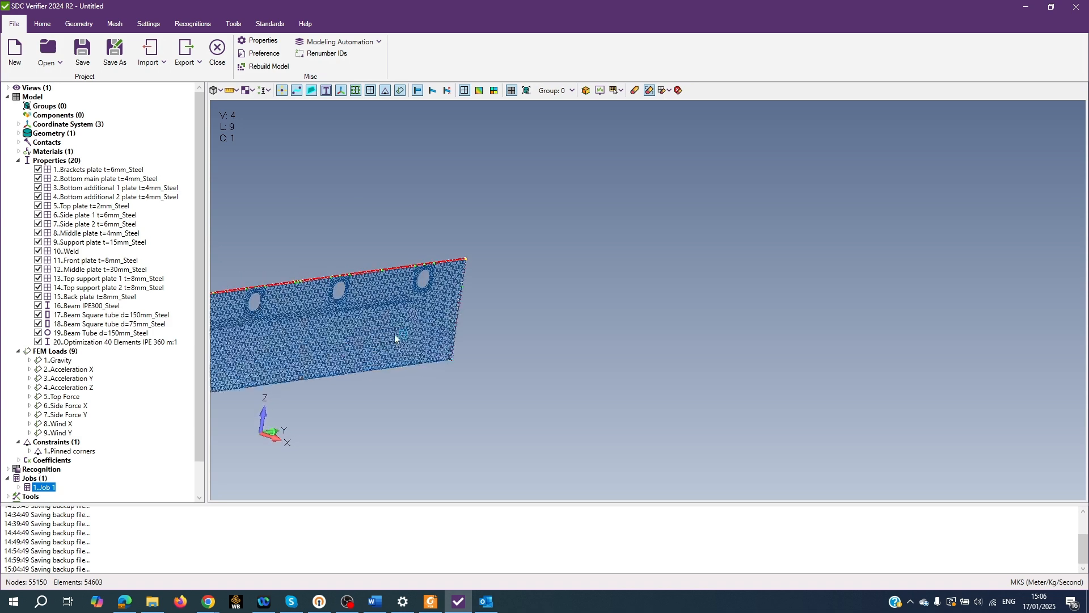
Step: Turn off Clip Positive Side for the clipping plane and inspect the model from farther away
{"action": "left_click", "coordinate": [218, 90]}
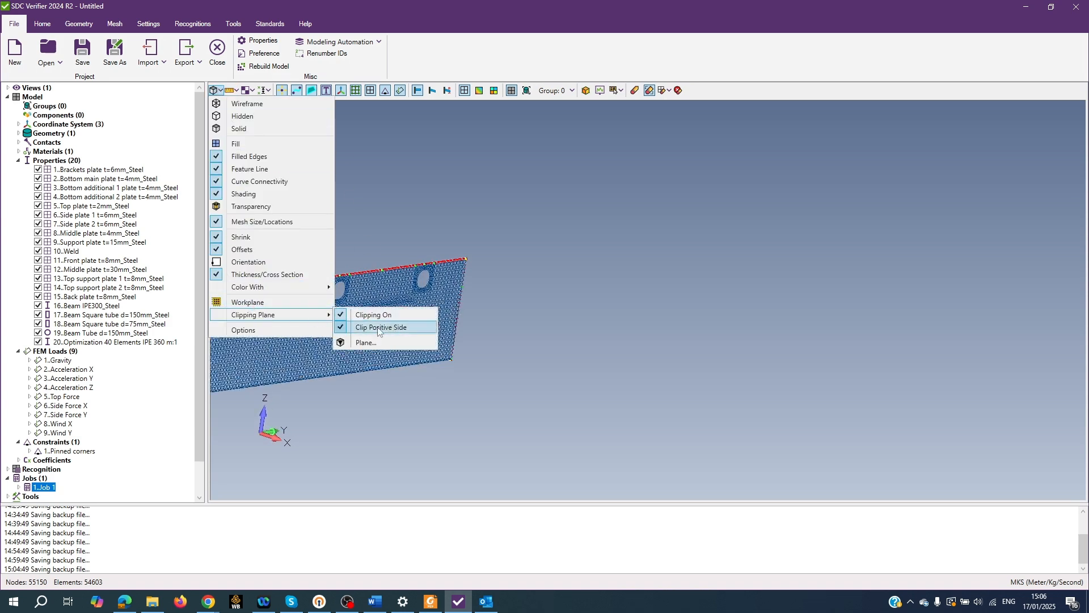
{"action": "left_click", "coordinate": [385, 328]}
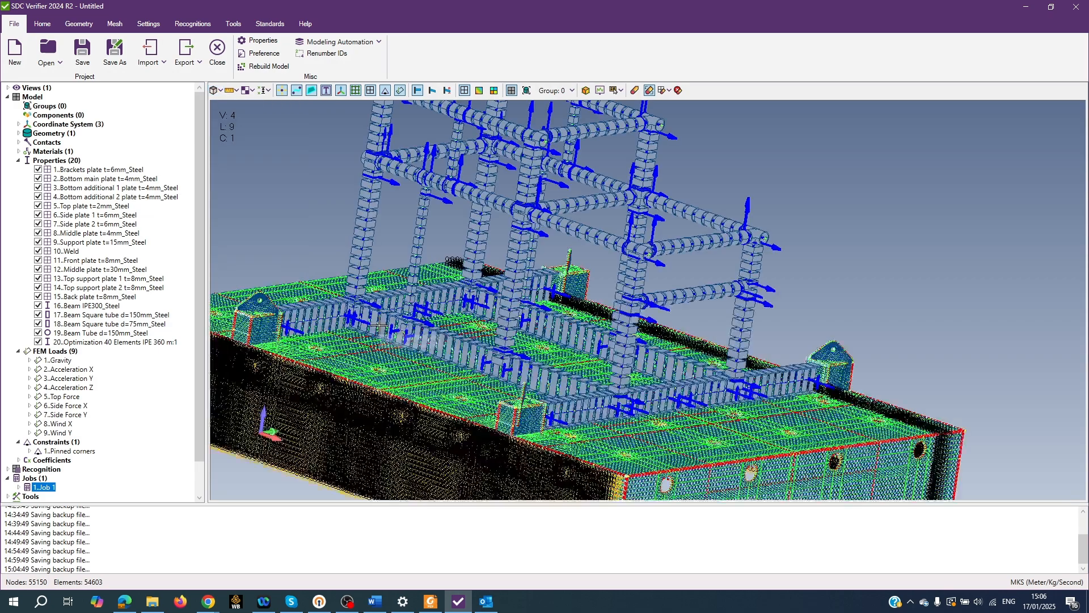
{"action": "scroll", "coordinate": [621, 319], "scroll_direction": "down", "scroll_amount": 5}
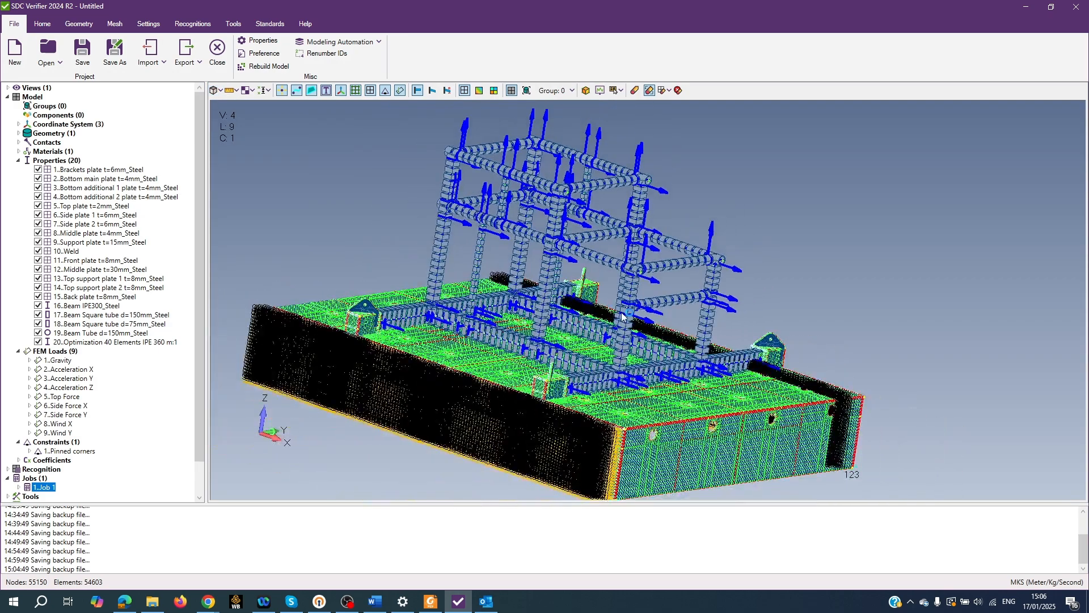
{"action": "scroll", "coordinate": [622, 317], "scroll_direction": "up", "scroll_amount": 2}
Step: Review the base, point and coordinate system fields of the clipping plane definition, and cancel it
{"action": "left_click", "coordinate": [218, 90]}
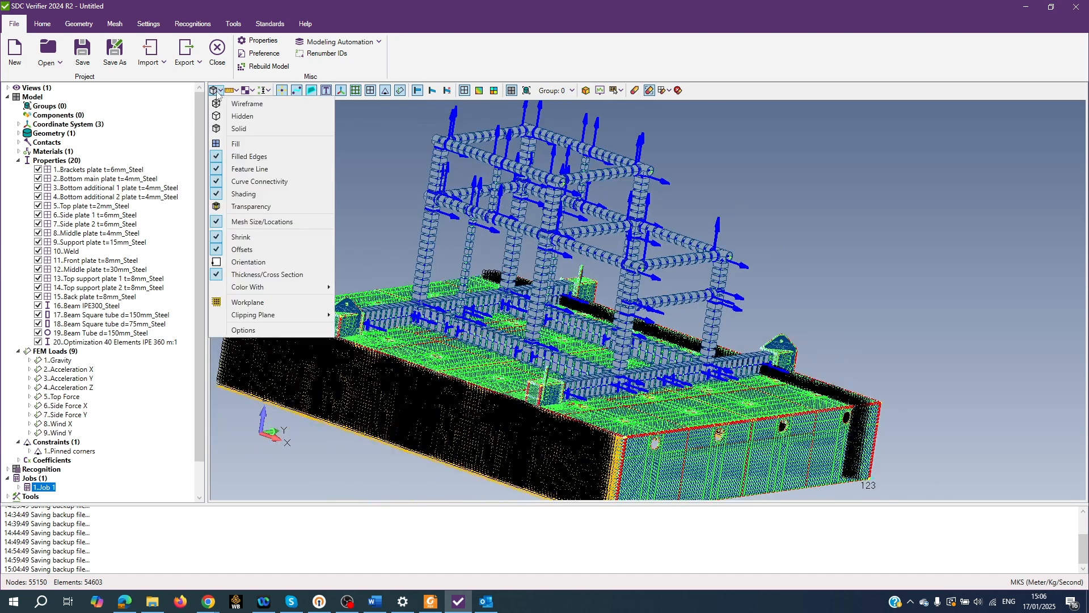
{"action": "mouse_move", "coordinate": [269, 318]}
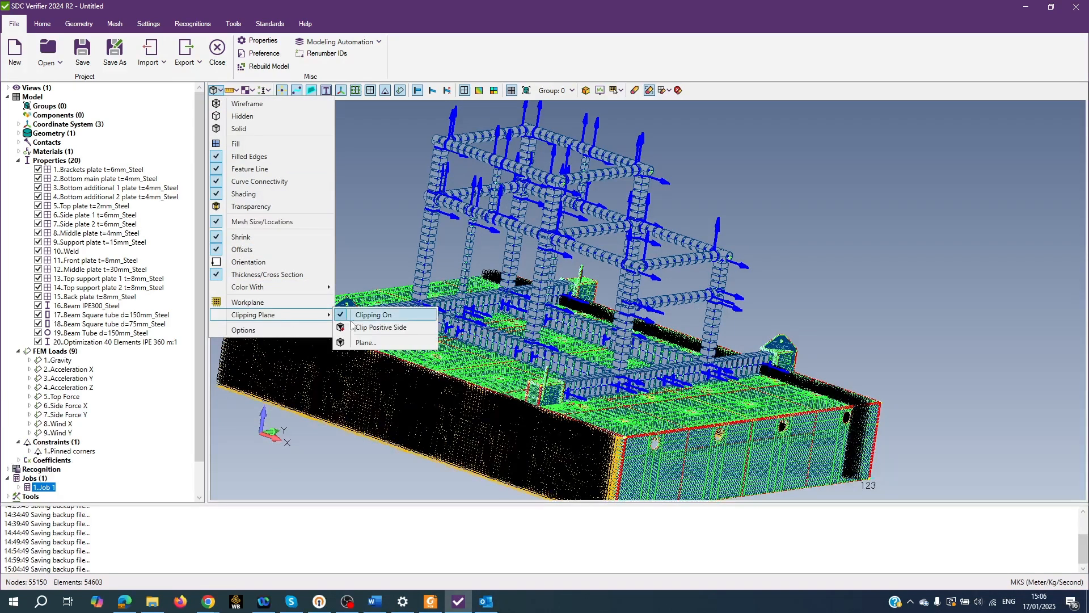
{"action": "left_click", "coordinate": [383, 343]}
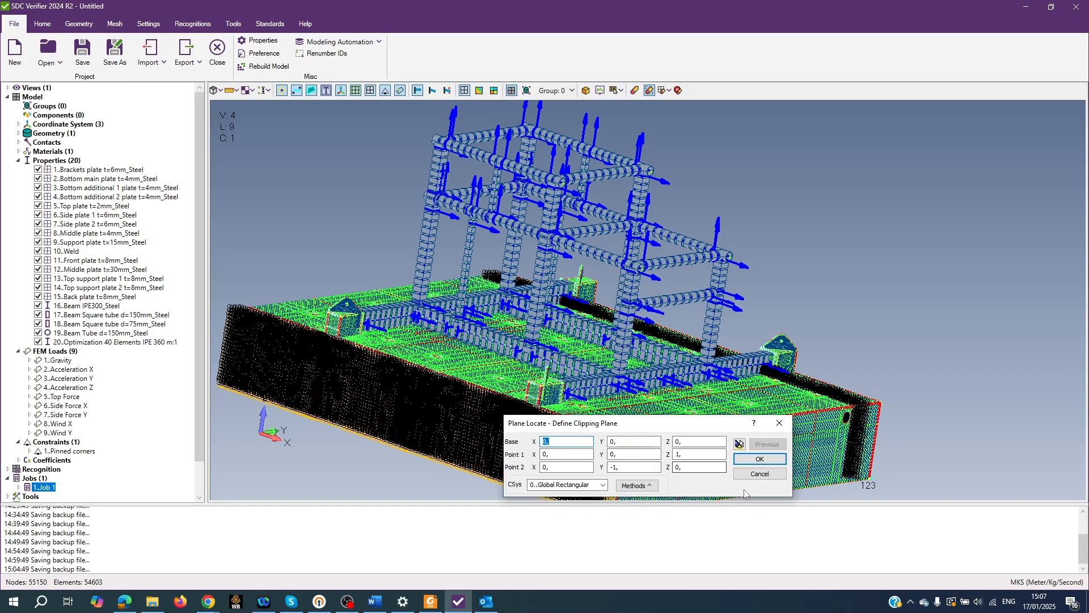
{"action": "left_click", "coordinate": [764, 478]}
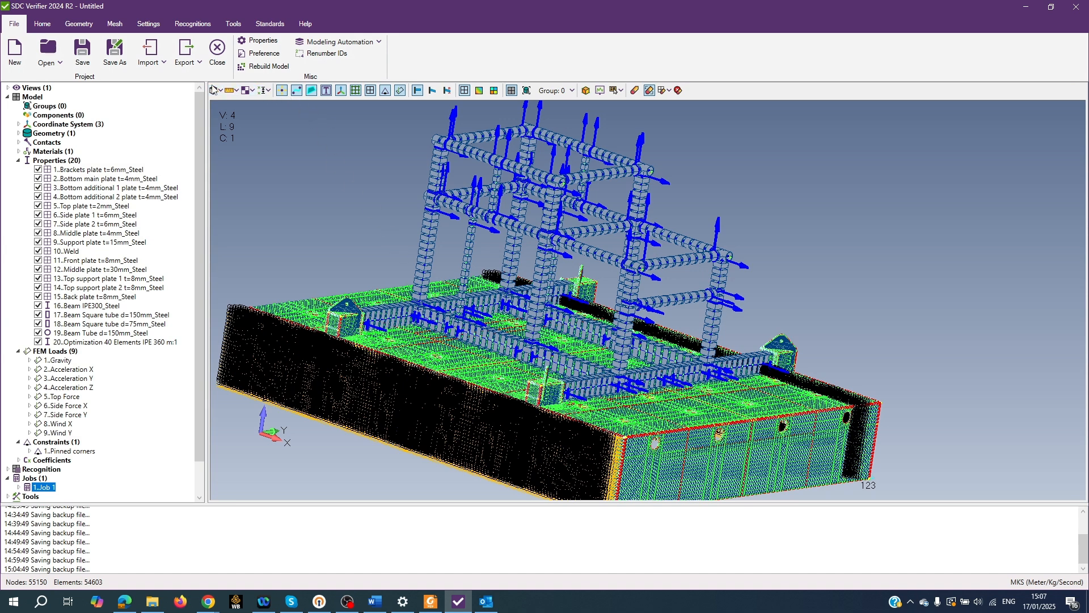
Step: Review the view options for labels, entities and color, tools and view style, and postprocessing, and cancel without changes
{"action": "left_click", "coordinate": [216, 90]}
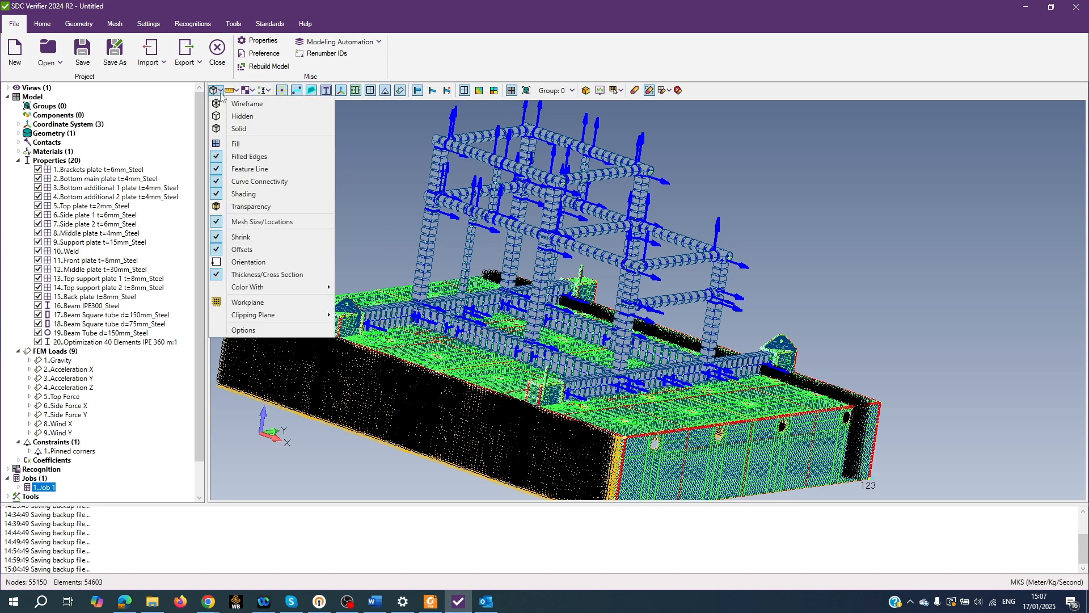
{"action": "left_click", "coordinate": [258, 332]}
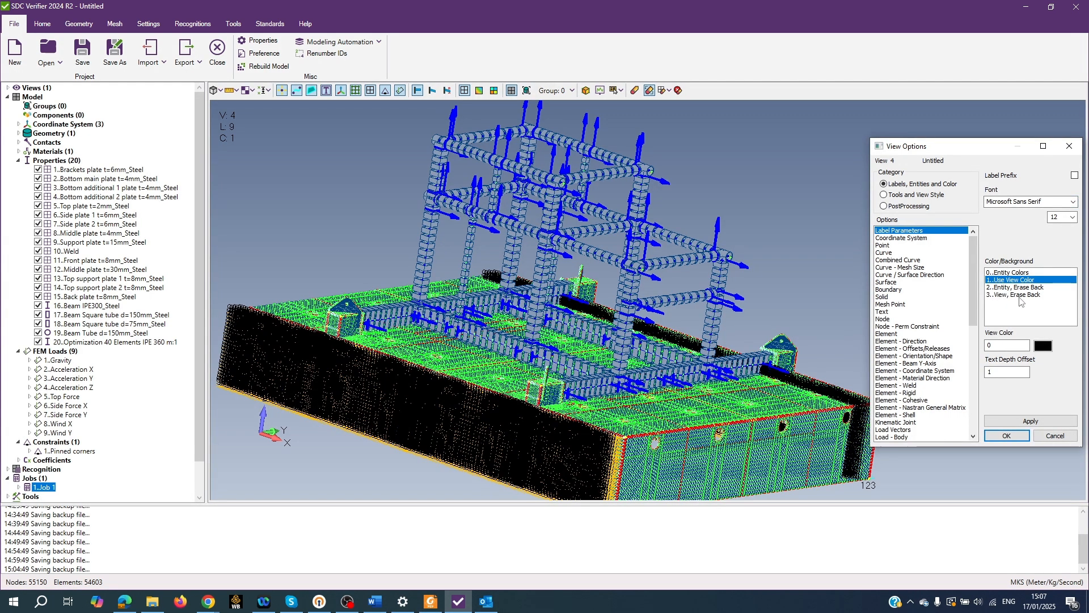
{"action": "left_click", "coordinate": [885, 195]}
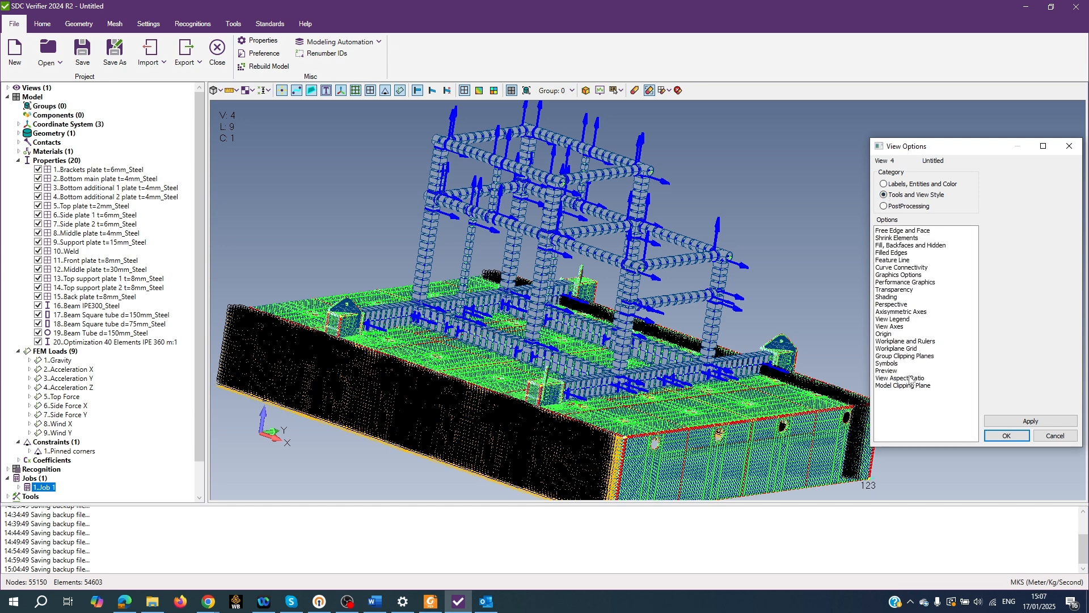
{"action": "left_click", "coordinate": [884, 207]}
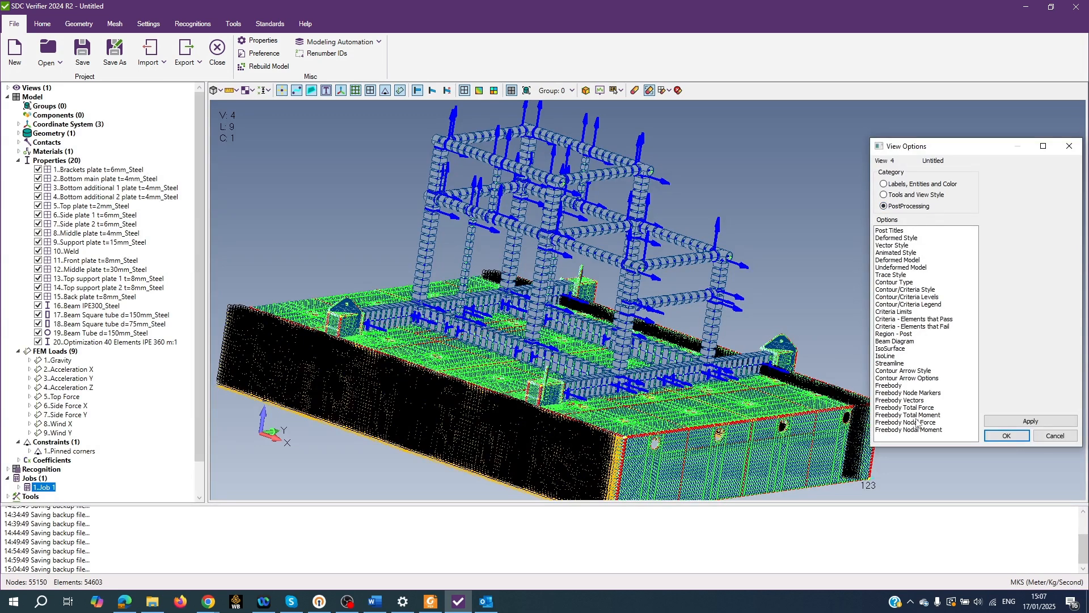
{"action": "left_click", "coordinate": [885, 184]}
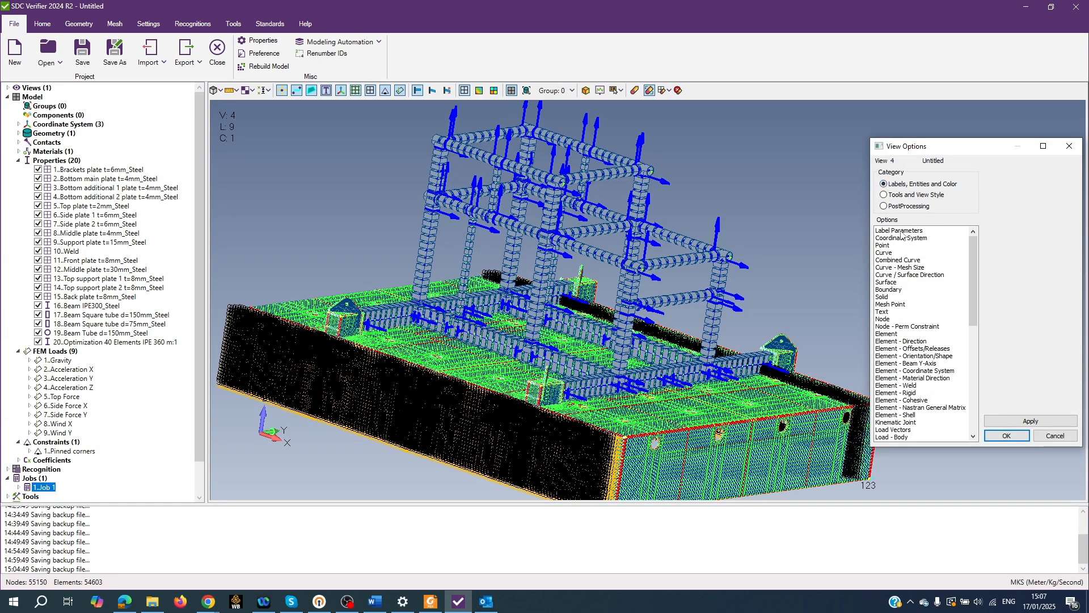
{"action": "left_click", "coordinate": [901, 231]}
{"action": "left_click", "coordinate": [1053, 435]}
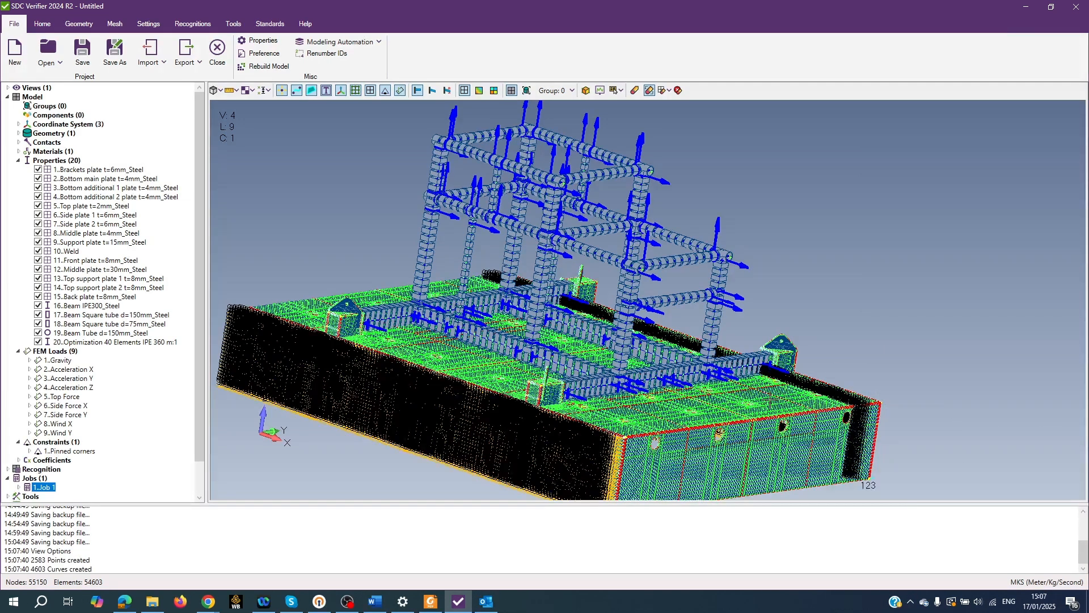
{"action": "scroll", "coordinate": [700, 385], "scroll_direction": "down", "scroll_amount": 2}
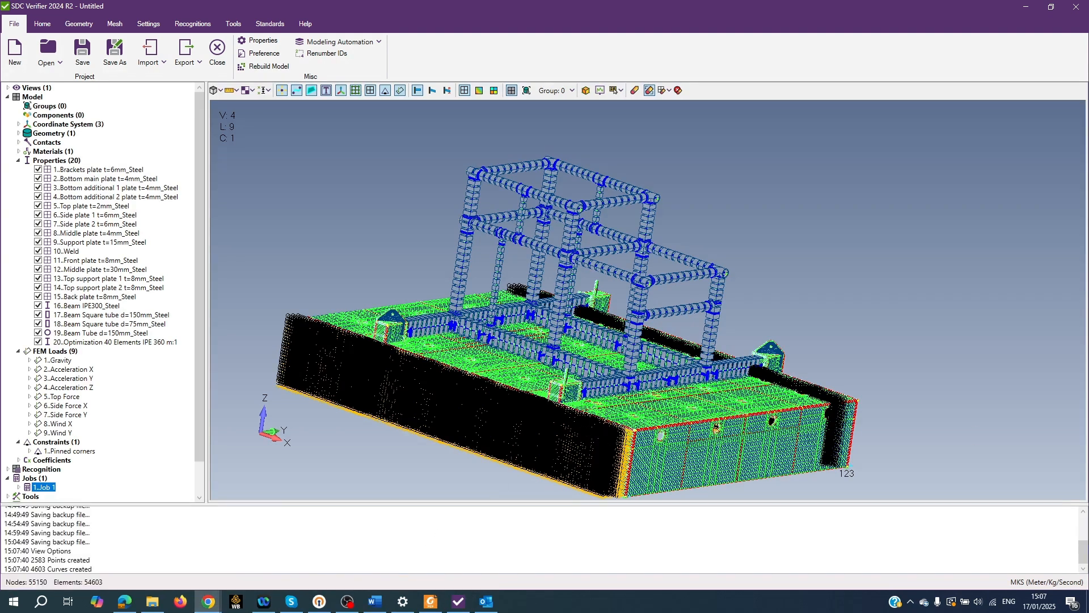
Step: Switch to Chrome, open the Help for SDC Verifier from the sdcverifier.com online help, and return to SDC Verifier
{"action": "left_click_drag", "start_coordinate": [1088, 51], "coordinate": [567, 34]}
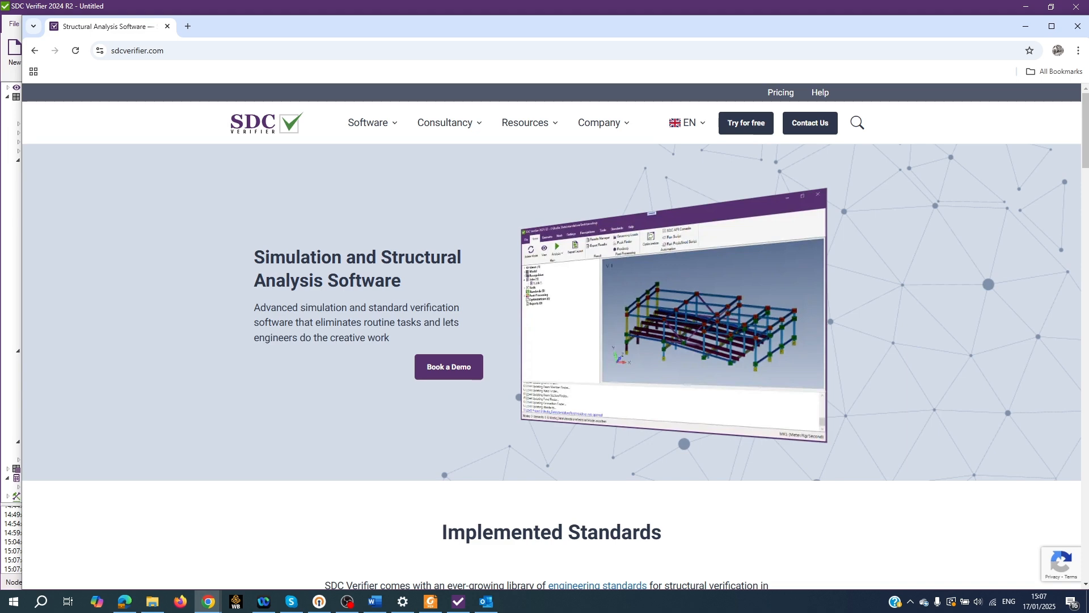
{"action": "mouse_move", "coordinate": [358, 131]}
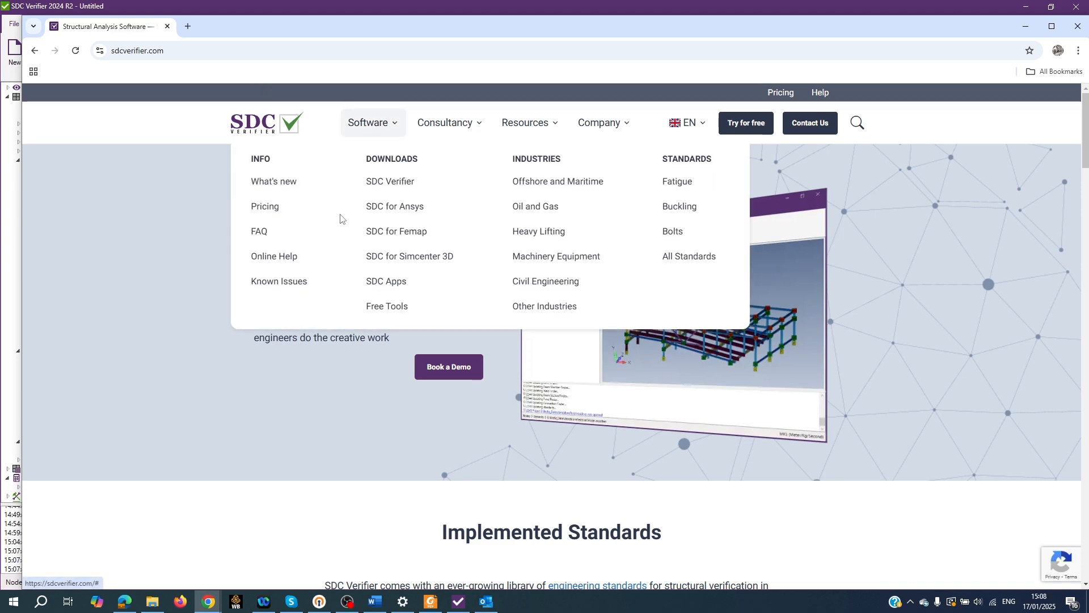
{"action": "left_click", "coordinate": [273, 257]}
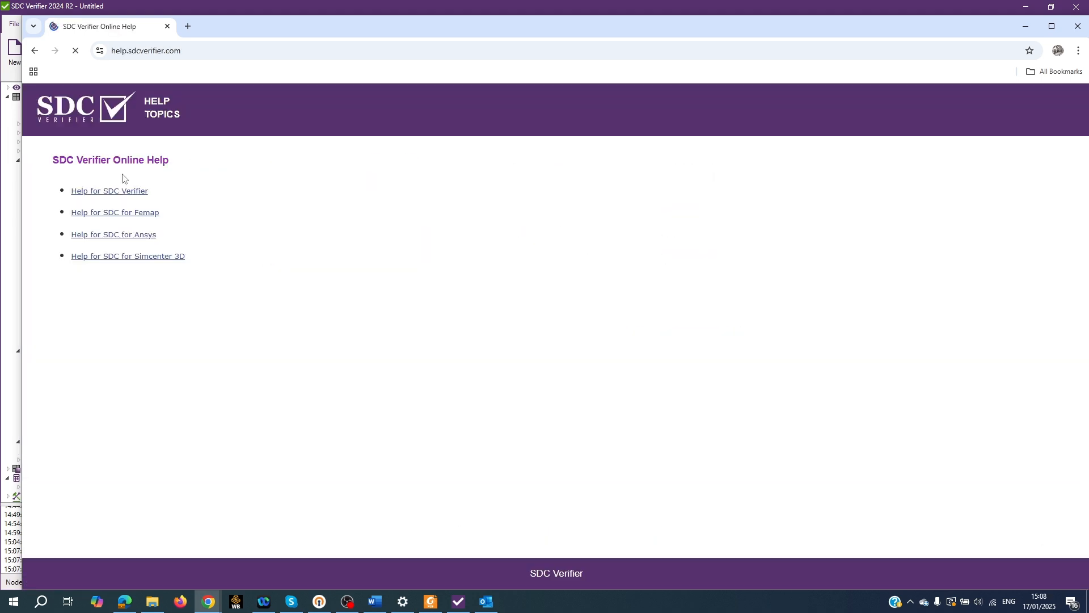
{"action": "left_click", "coordinate": [100, 191]}
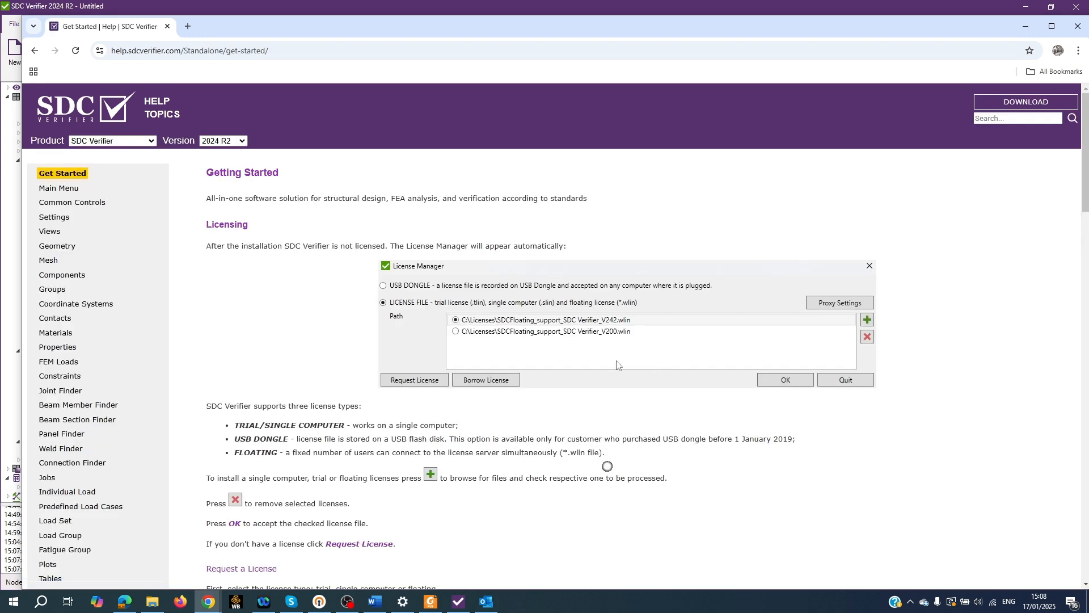
{"action": "left_click", "coordinate": [459, 602]}
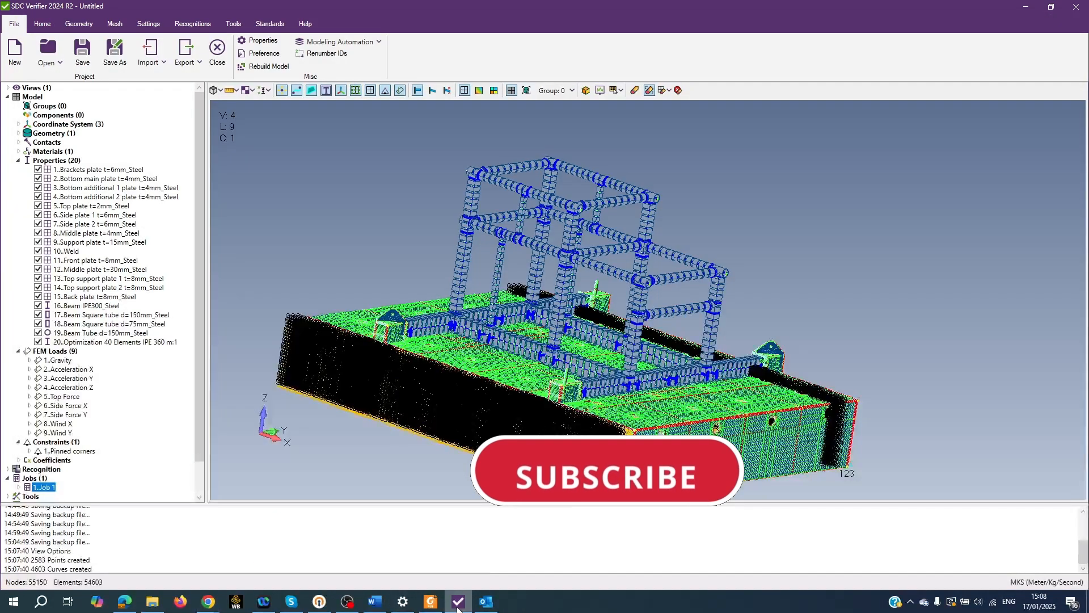